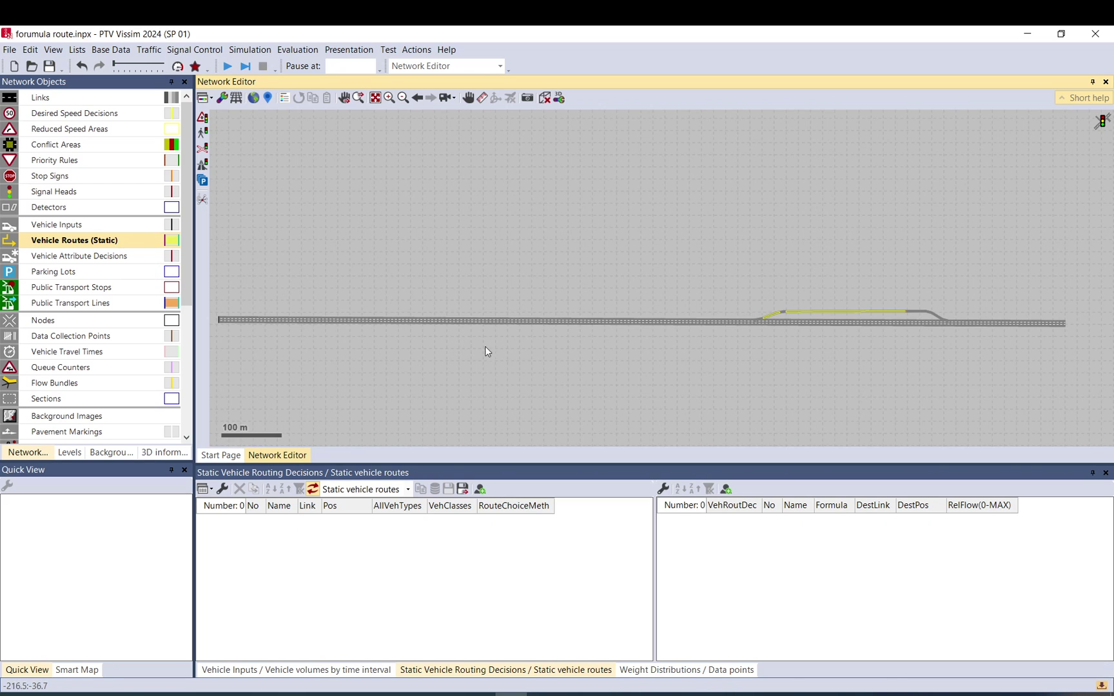
Inspect Link 1, then the stop sign on the weighing-station off-ramp
{"action": "left_click_drag", "start_coordinate": [1075, 289], "coordinate": [214, 348]}
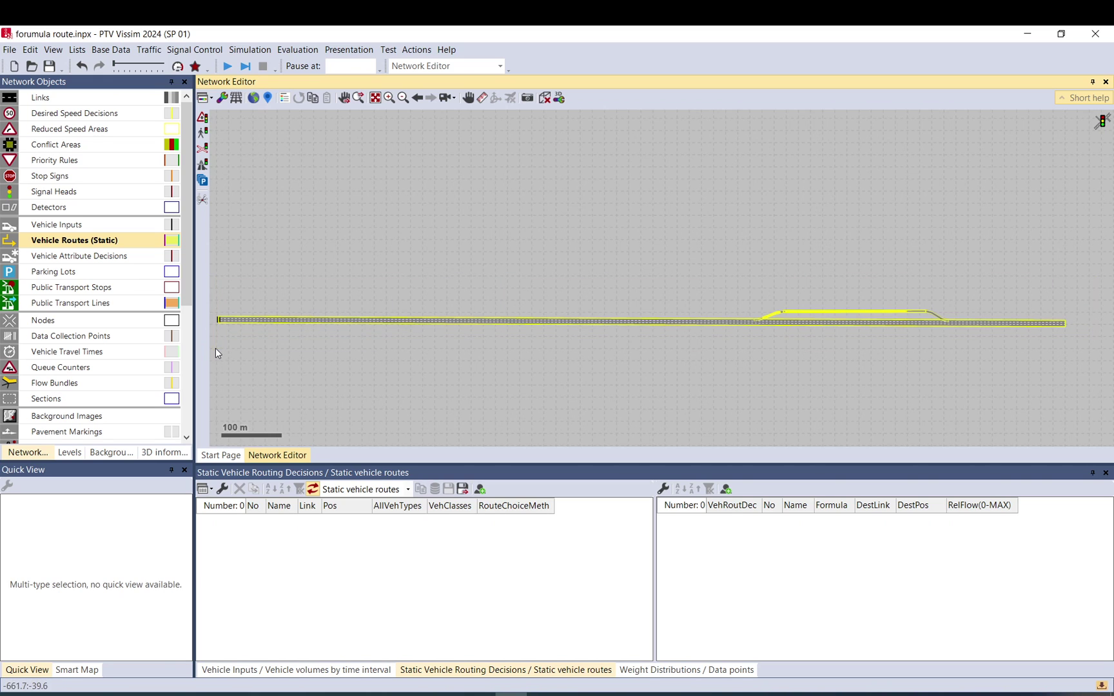
{"action": "left_click", "coordinate": [300, 321]}
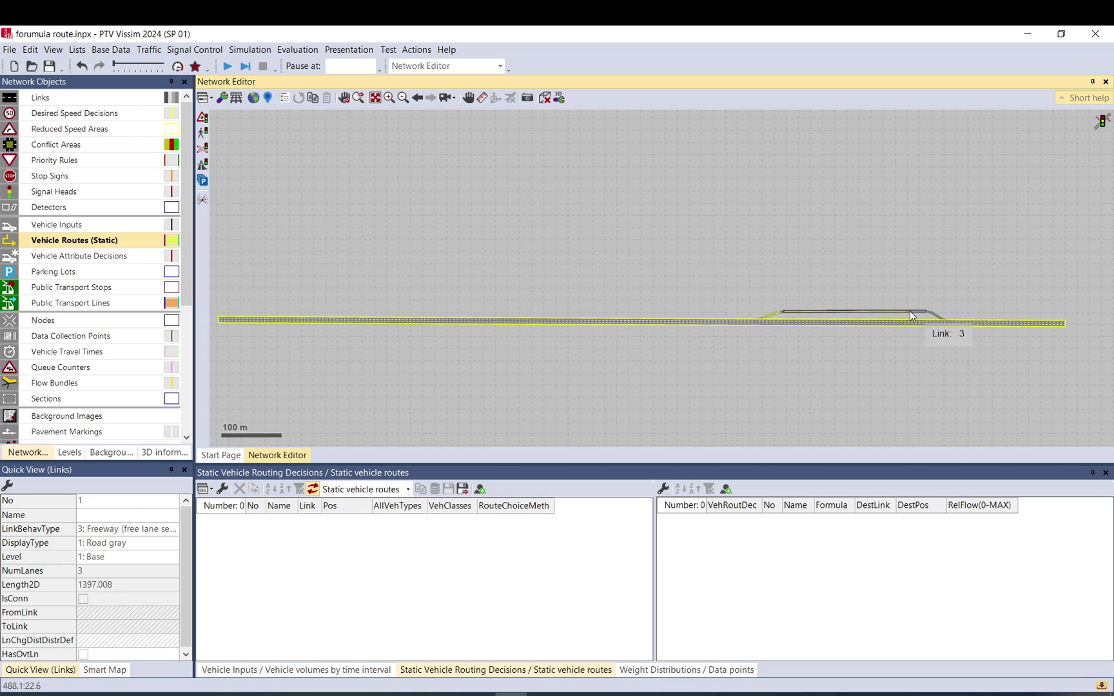
{"action": "scroll", "coordinate": [773, 315], "scroll_direction": "up", "scroll_amount": 2}
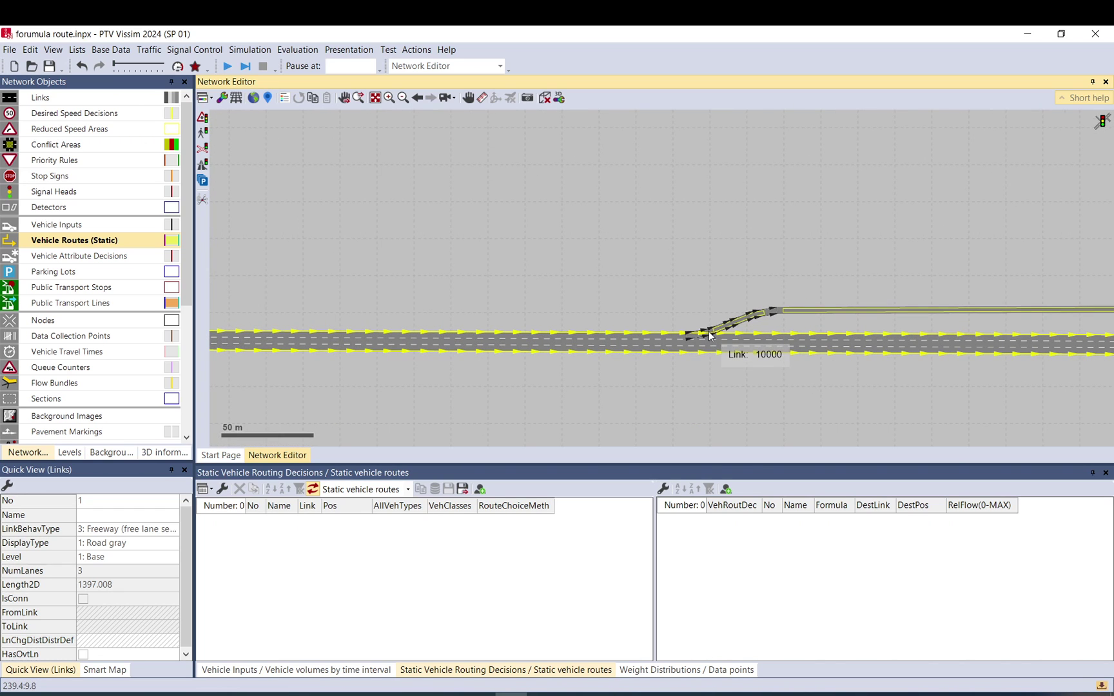
{"action": "left_click_drag", "start_coordinate": [875, 318], "coordinate": [586, 293]}
{"action": "left_click", "coordinate": [791, 250]}
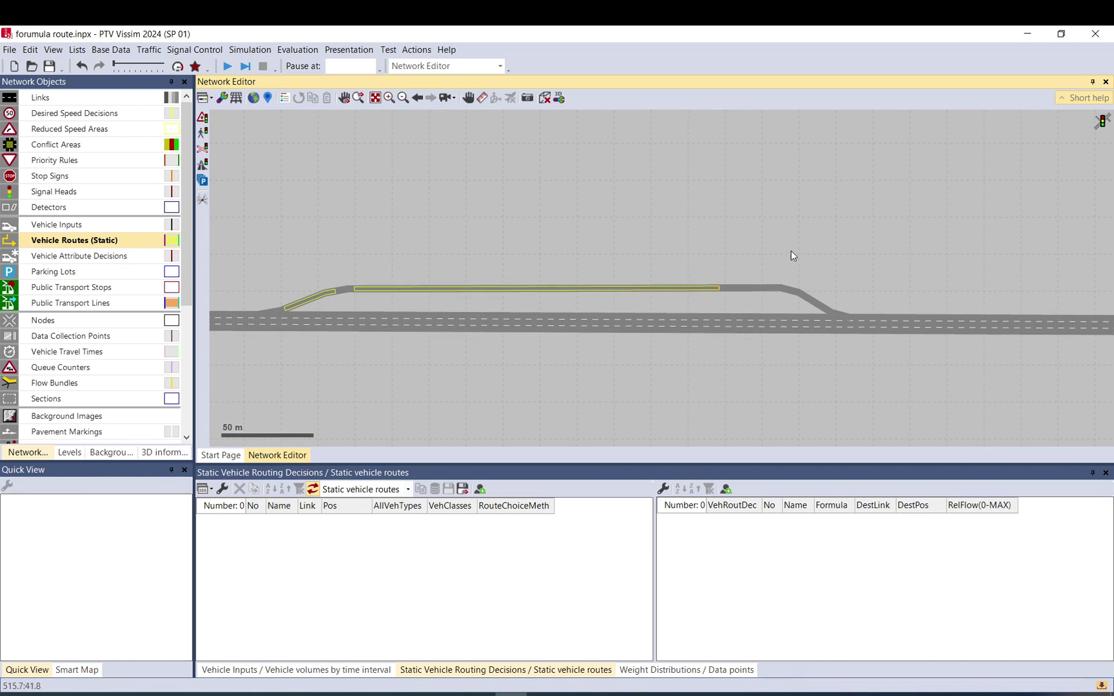
{"action": "left_click", "coordinate": [718, 290]}
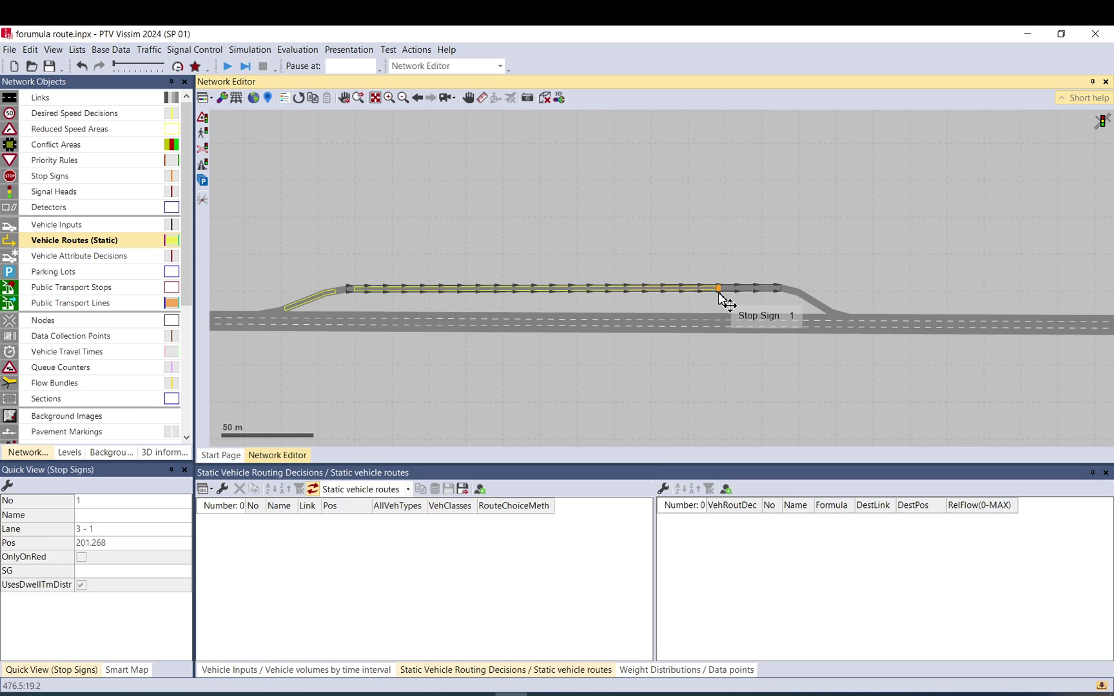
{"action": "left_click", "coordinate": [820, 302]}
{"action": "left_click", "coordinate": [824, 268]}
Review connector 10000's properties at the ramp diverge, including its lane change distance
{"action": "scroll", "coordinate": [653, 267], "scroll_direction": "down", "scroll_amount": 2}
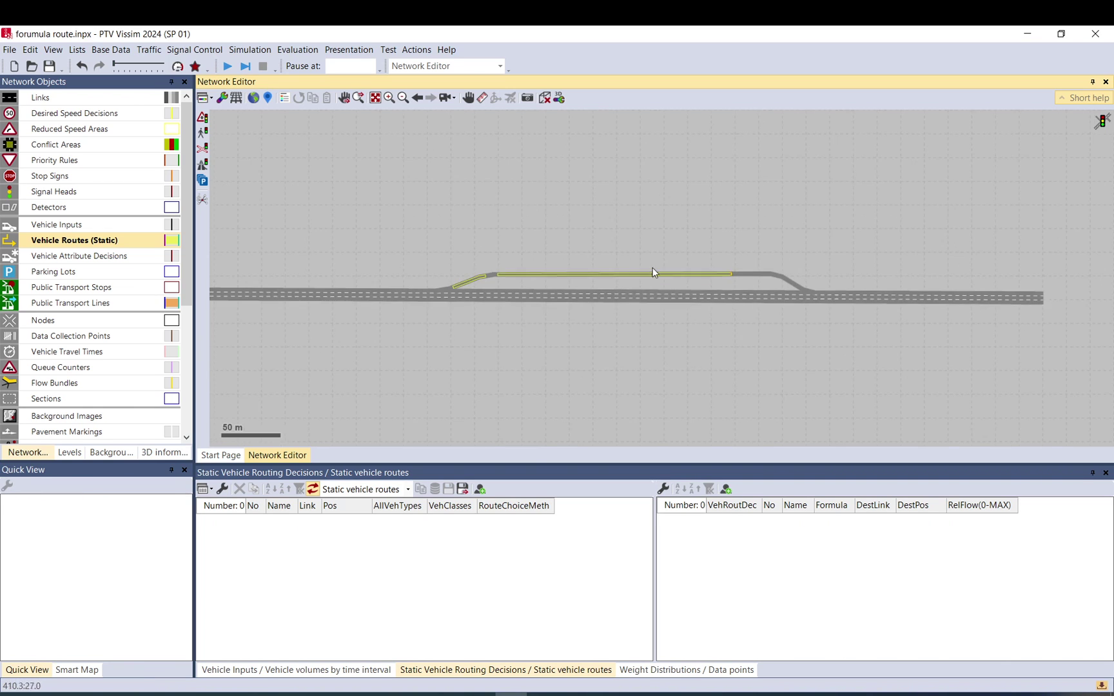
{"action": "left_click_drag", "start_coordinate": [653, 267], "coordinate": [753, 279]}
{"action": "left_click_drag", "start_coordinate": [638, 296], "coordinate": [752, 258]}
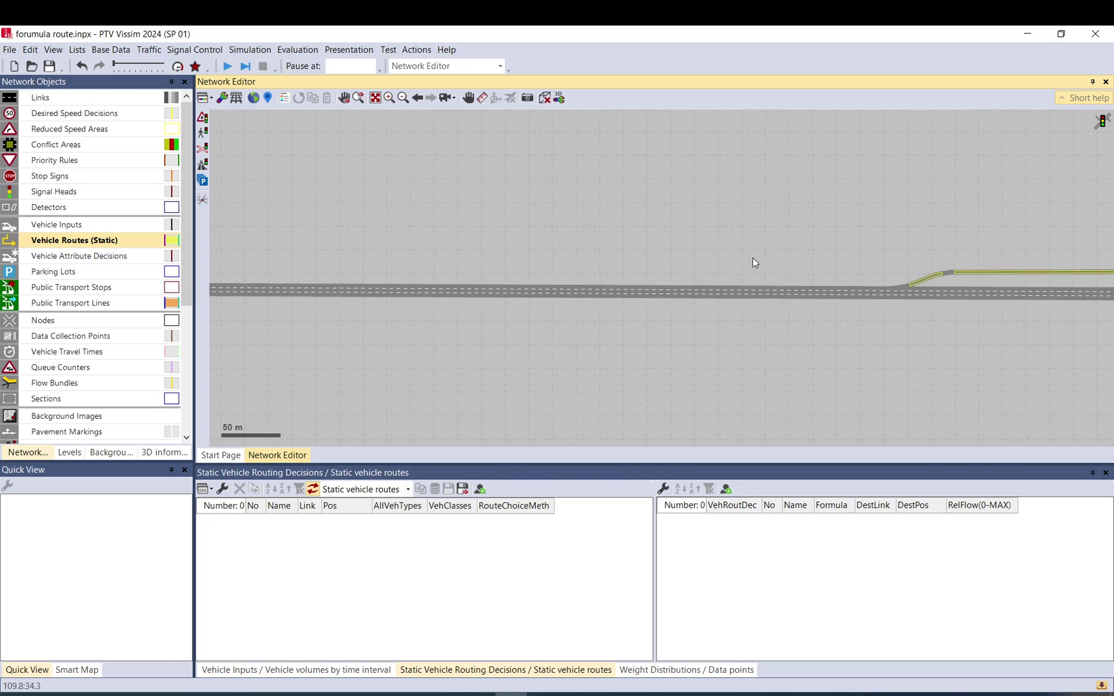
{"action": "left_click", "coordinate": [894, 292]}
{"action": "double_click", "coordinate": [897, 290]}
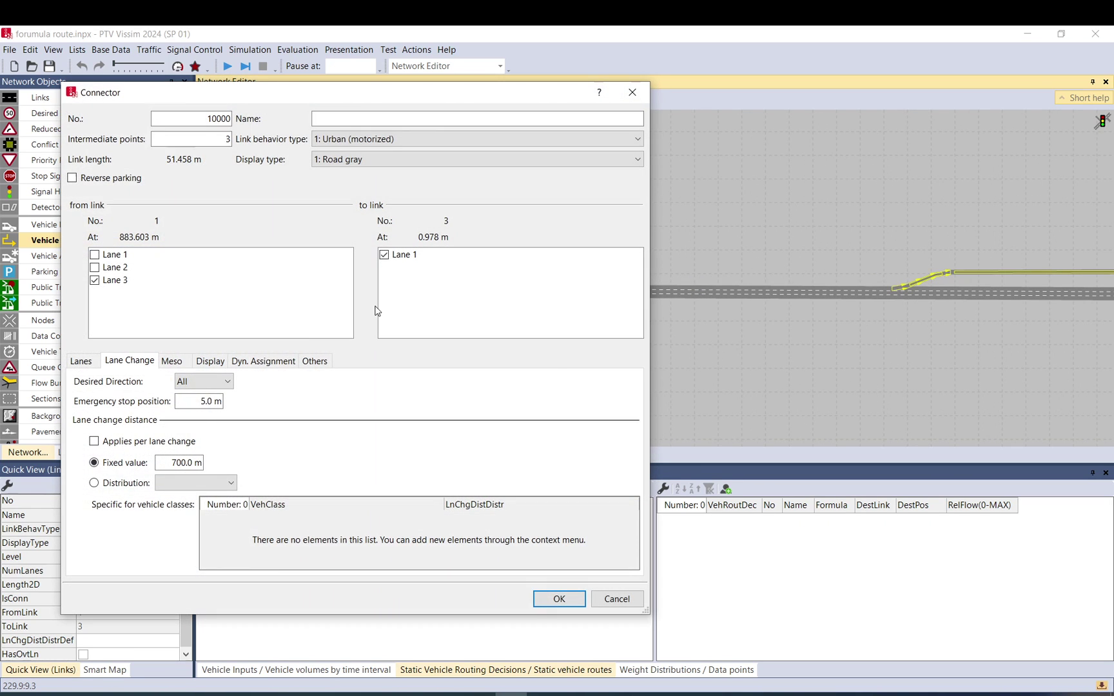
{"action": "left_click_drag", "start_coordinate": [175, 463], "coordinate": [171, 463]}
{"action": "left_click", "coordinate": [559, 601]}
Check Vehicle Input 1 on Link 1: volume 200.0 with composition 3: Heavies
{"action": "scroll", "coordinate": [903, 304], "scroll_direction": "down", "scroll_amount": 2}
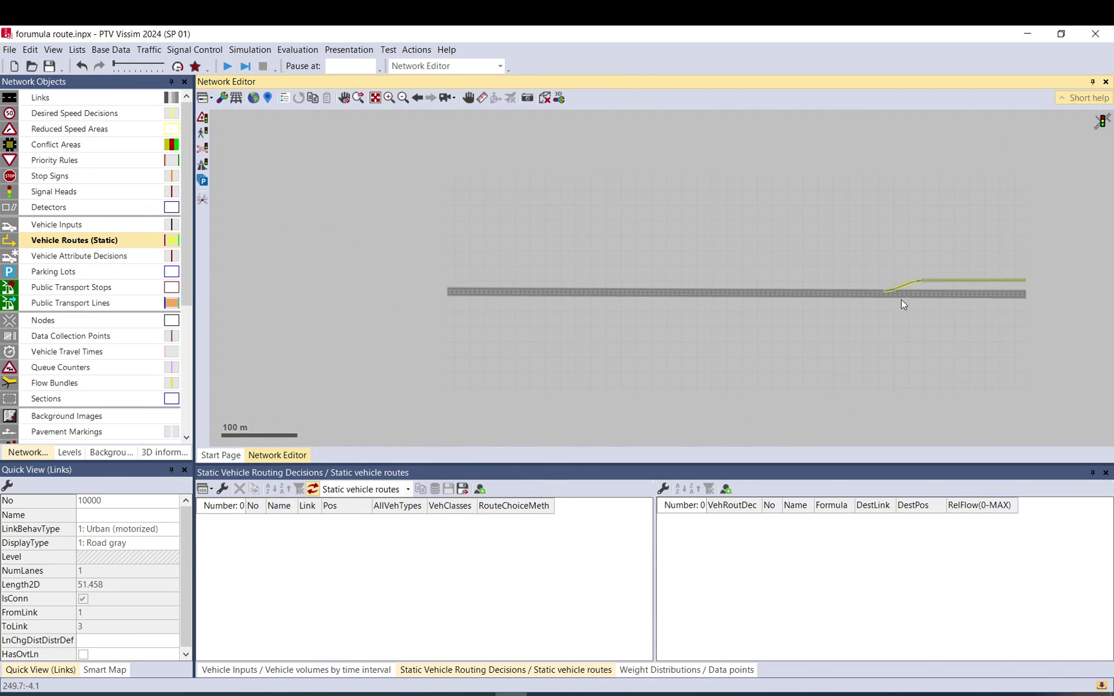
{"action": "scroll", "coordinate": [904, 304], "scroll_direction": "up", "scroll_amount": 2}
{"action": "left_click_drag", "start_coordinate": [506, 298], "coordinate": [717, 310]}
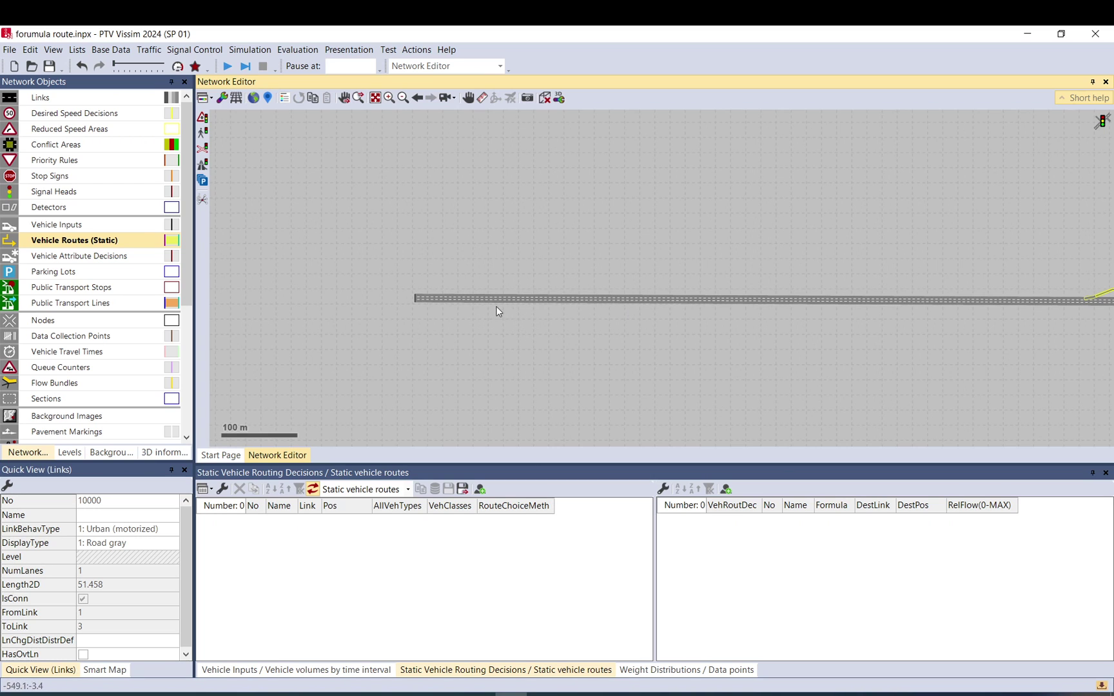
{"action": "scroll", "coordinate": [471, 302], "scroll_direction": "up", "scroll_amount": 4}
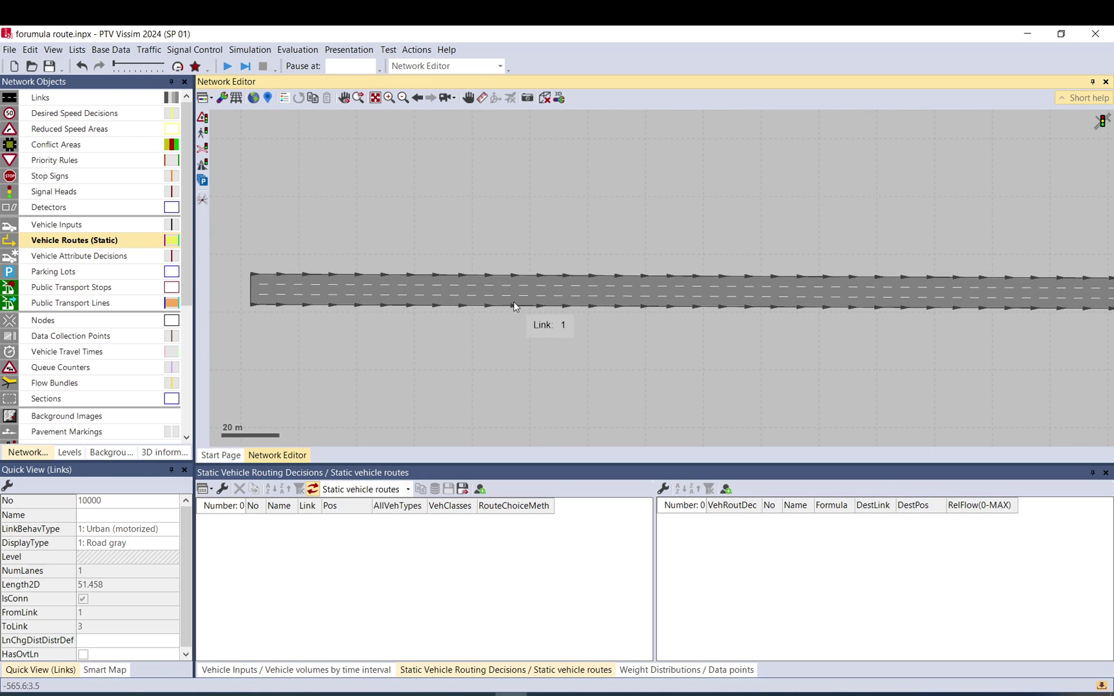
{"action": "scroll", "coordinate": [515, 307], "scroll_direction": "down", "scroll_amount": 2}
{"action": "left_click", "coordinate": [389, 256]}
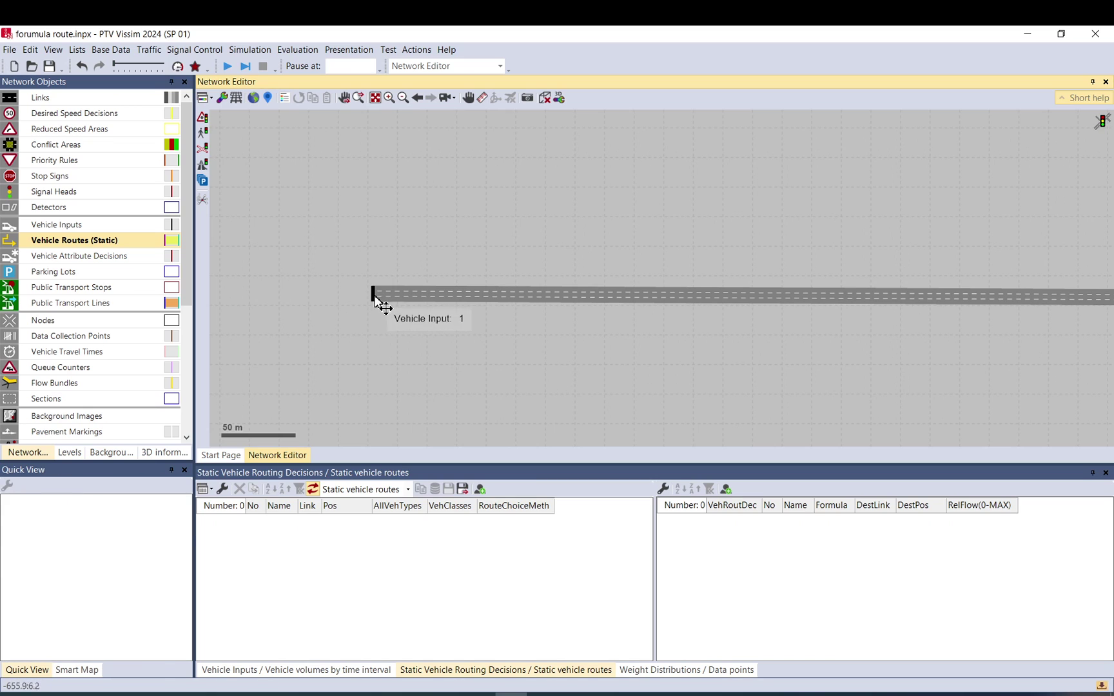
{"action": "left_click", "coordinate": [376, 298]}
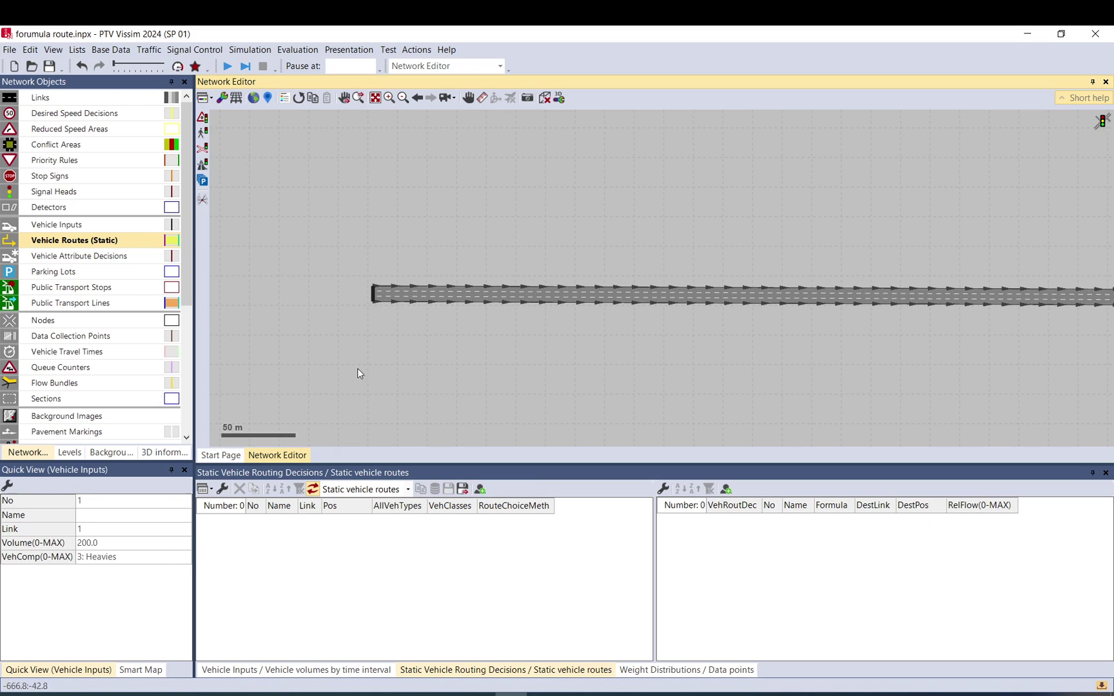
{"action": "double_click", "coordinate": [376, 297]}
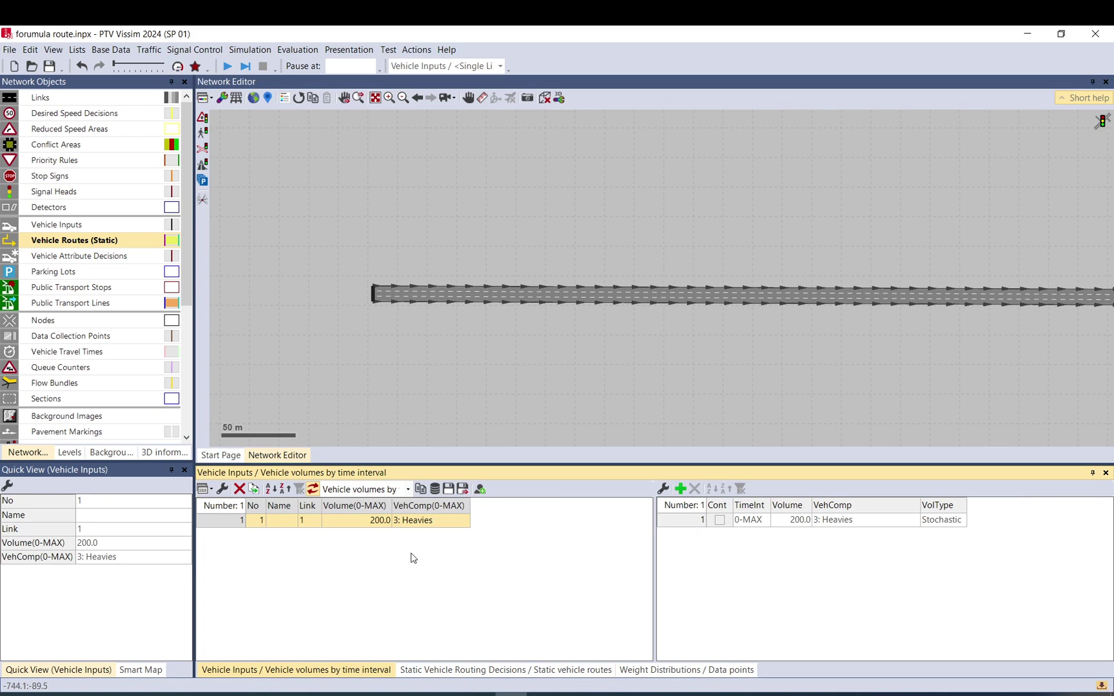
{"action": "left_click", "coordinate": [408, 521]}
Leave Vehicle Routes (Static) as the active route type
{"action": "left_click", "coordinate": [428, 355]}
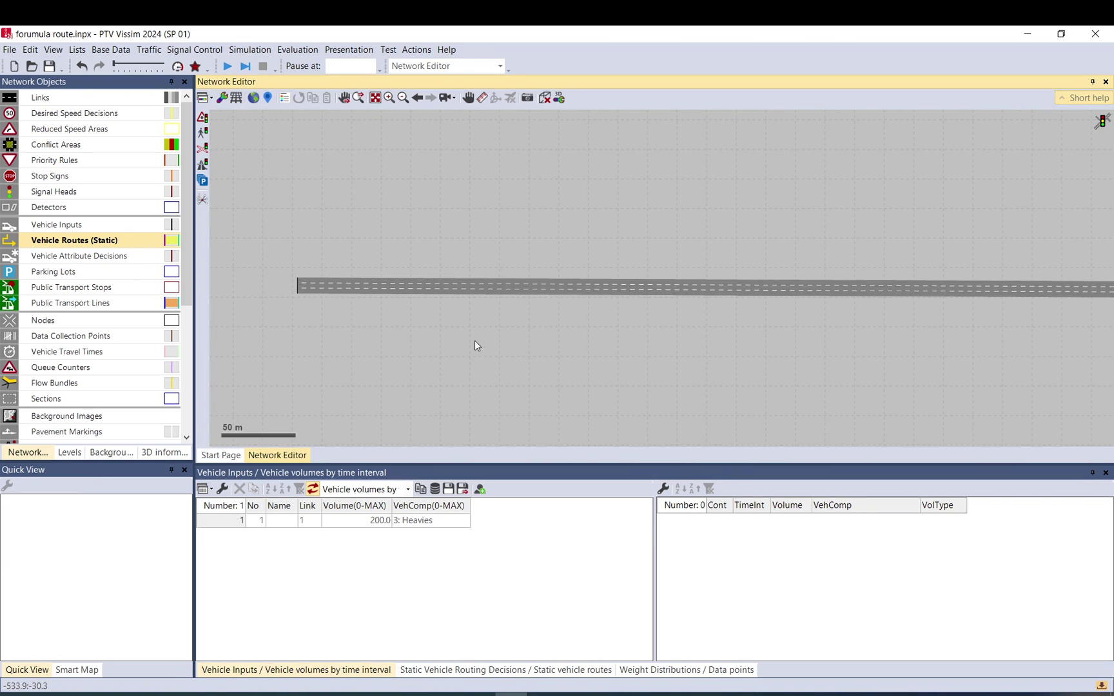
{"action": "scroll", "coordinate": [475, 346], "scroll_direction": "down", "scroll_amount": 2}
{"action": "left_click", "coordinate": [78, 241]}
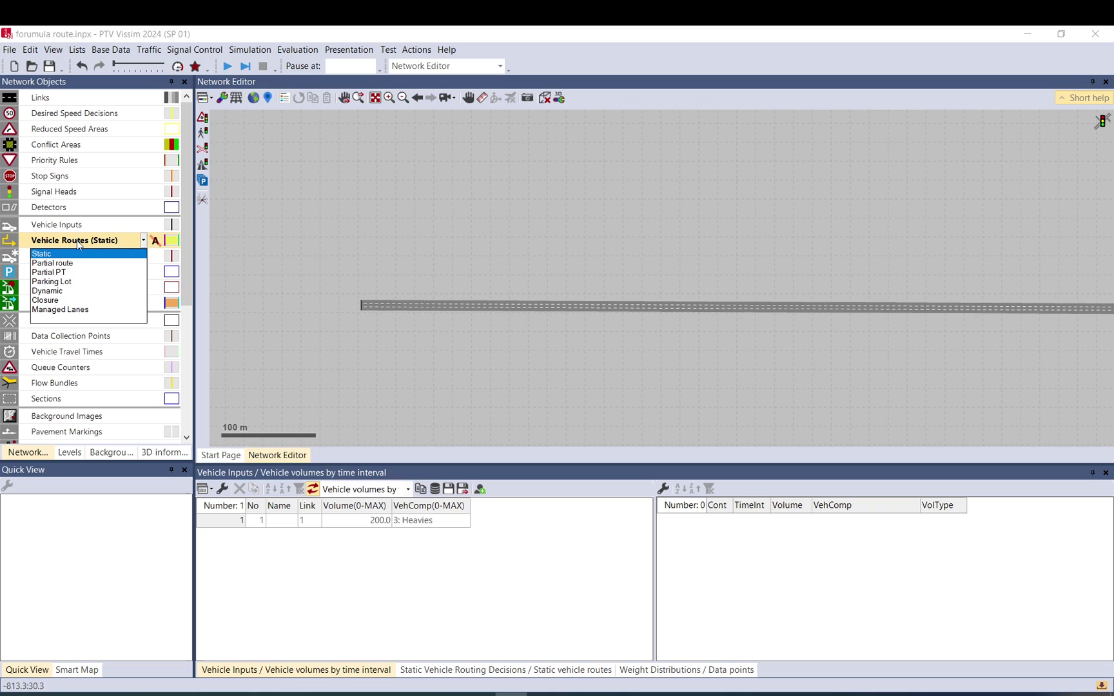
{"action": "left_click", "coordinate": [310, 251]}
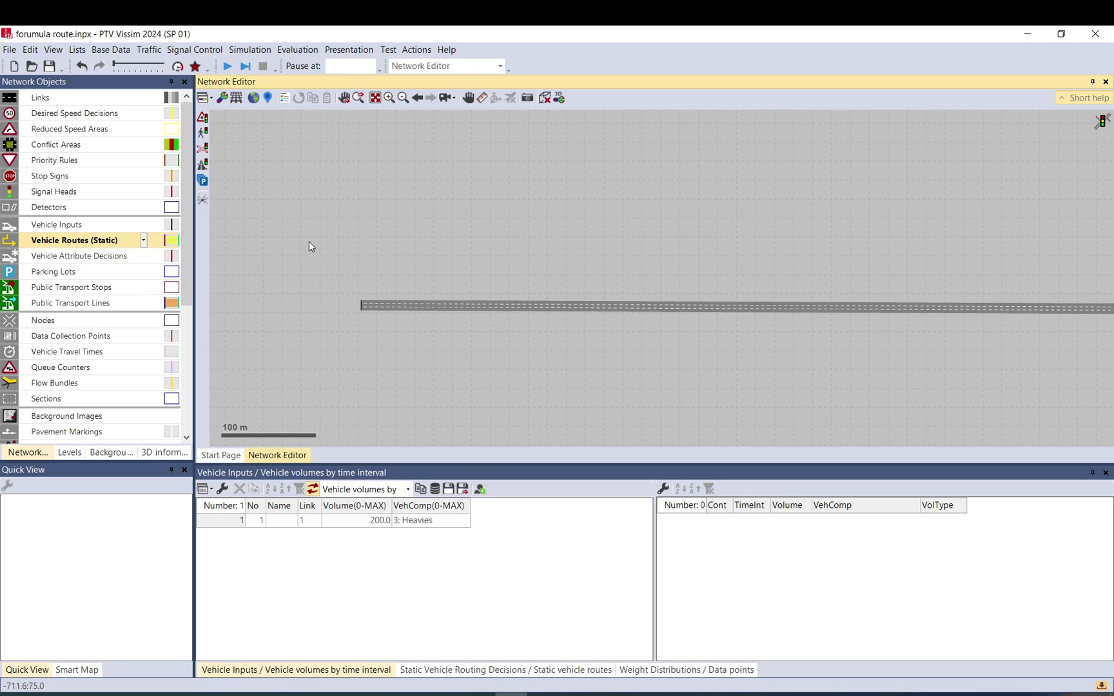
Add a static routing decision near Link 1's start with two routes to its end, one via the off-ramp
{"action": "right_click", "coordinate": [492, 304]}
{"action": "scroll", "coordinate": [542, 361], "scroll_direction": "down", "scroll_amount": 1}
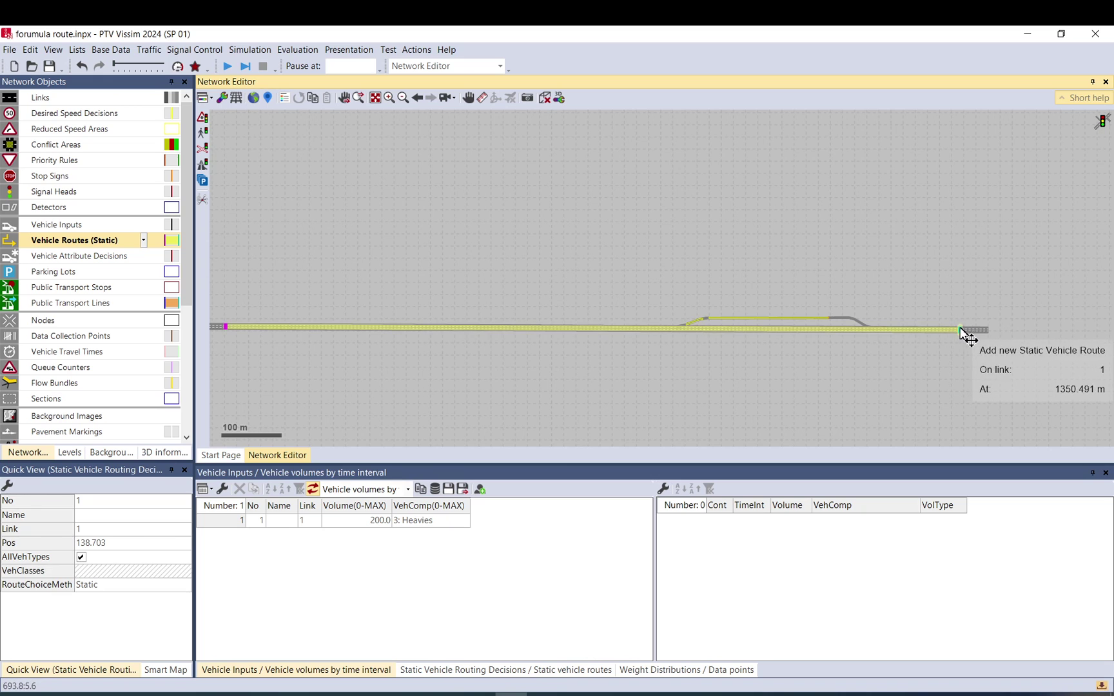
{"action": "left_click", "coordinate": [961, 330]}
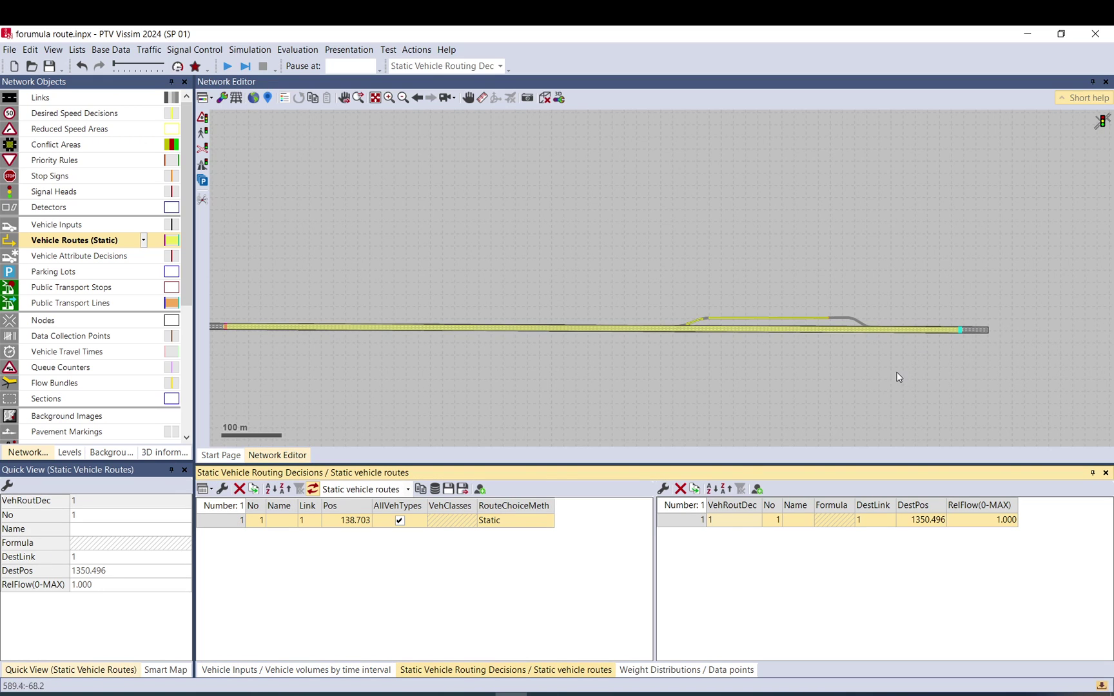
{"action": "left_click", "coordinate": [695, 489]}
{"action": "mouse_move", "coordinate": [760, 330]}
{"action": "left_mouse_down"}
{"action": "mouse_move", "coordinate": [765, 337]}
{"action": "mouse_move", "coordinate": [761, 318]}
{"action": "left_mouse_up"}
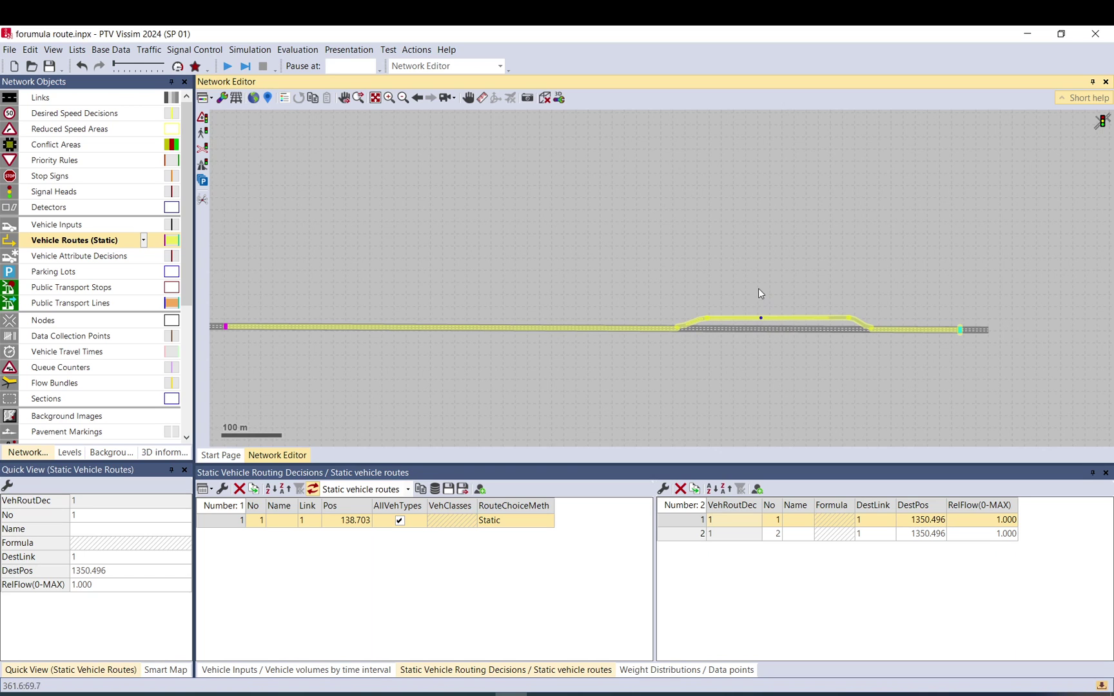
Compare the paths of the two static routes in the list
{"action": "left_click", "coordinate": [693, 535]}
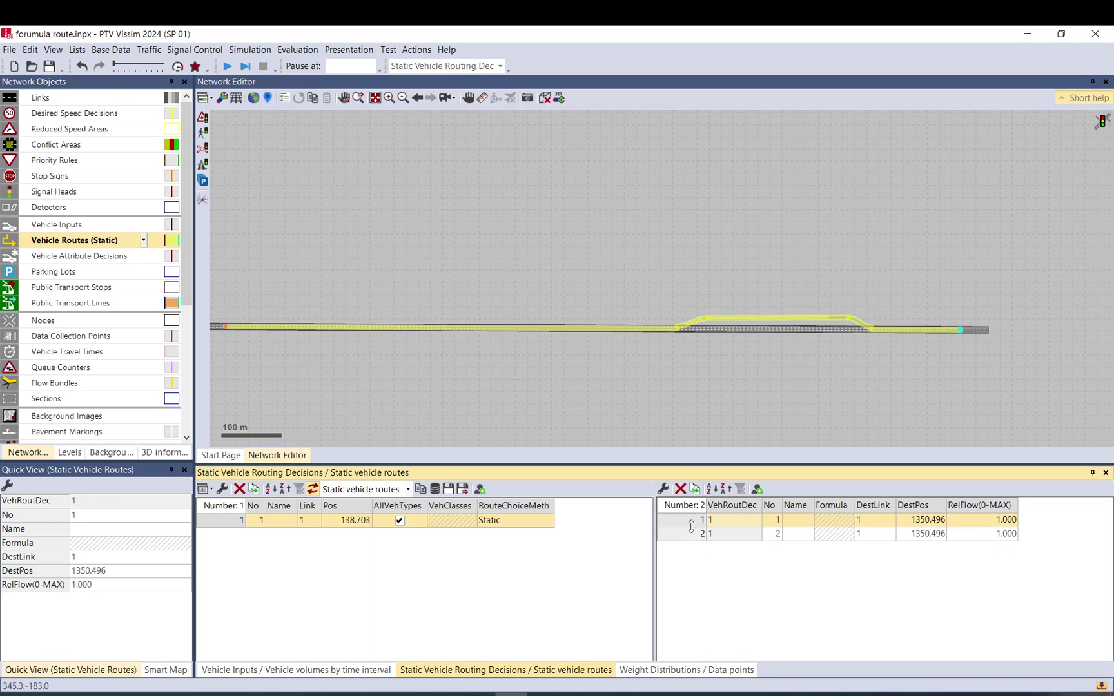
{"action": "left_click", "coordinate": [689, 521]}
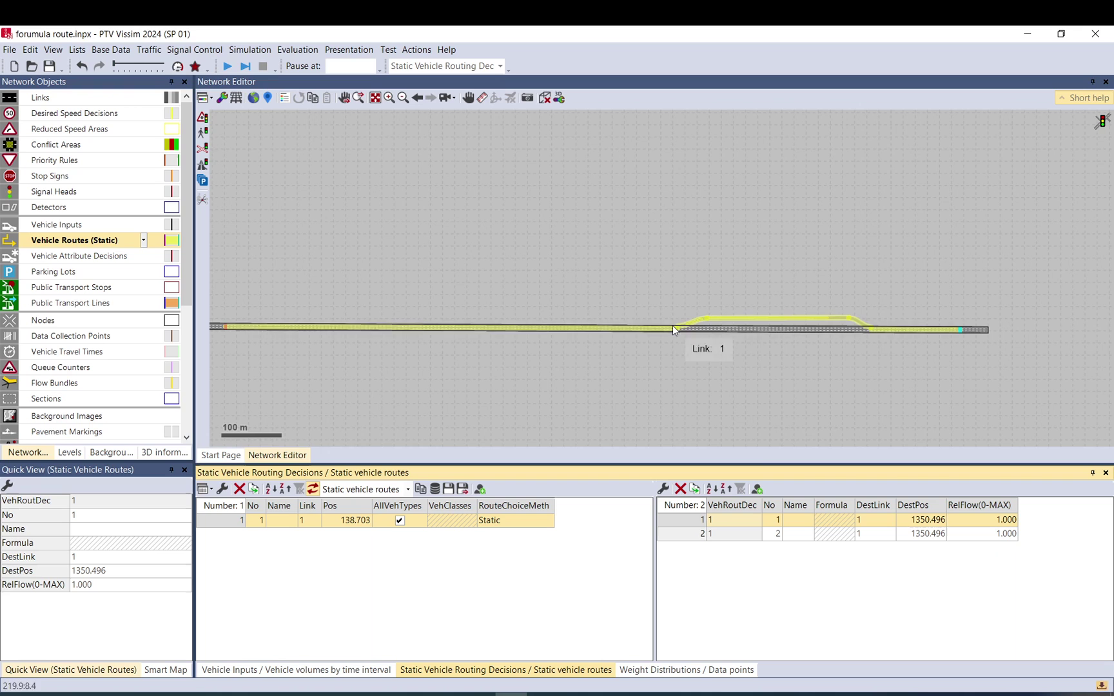
{"action": "left_click", "coordinate": [690, 535]}
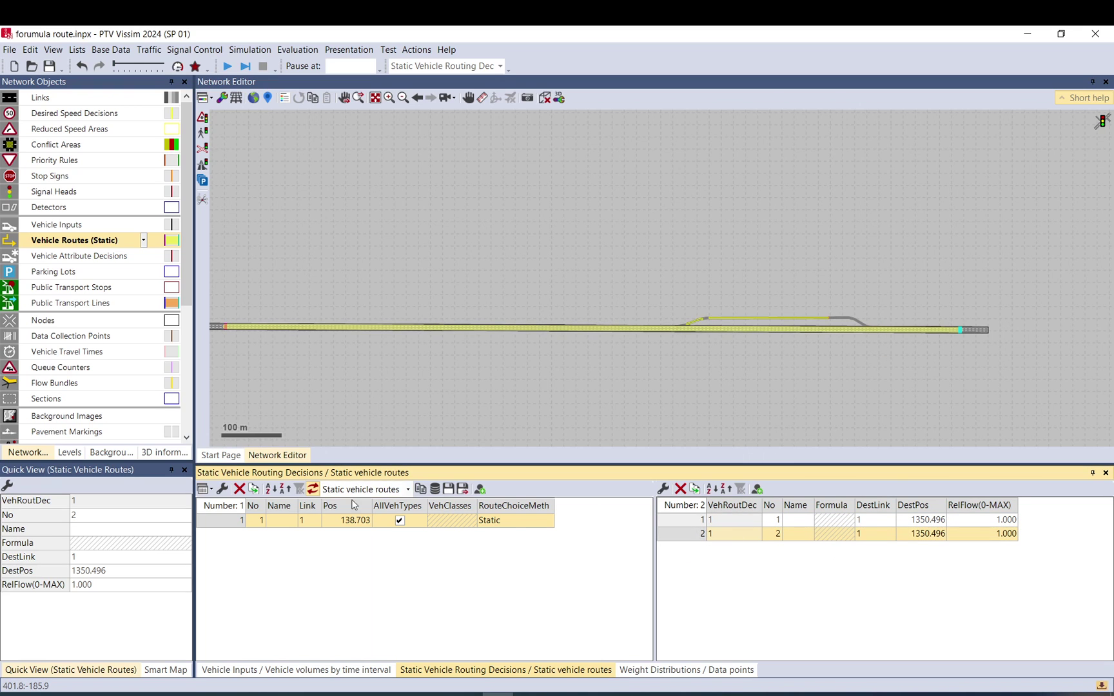
{"action": "left_click", "coordinate": [545, 521]}
{"action": "left_click", "coordinate": [548, 521]}
{"action": "left_click", "coordinate": [509, 534]}
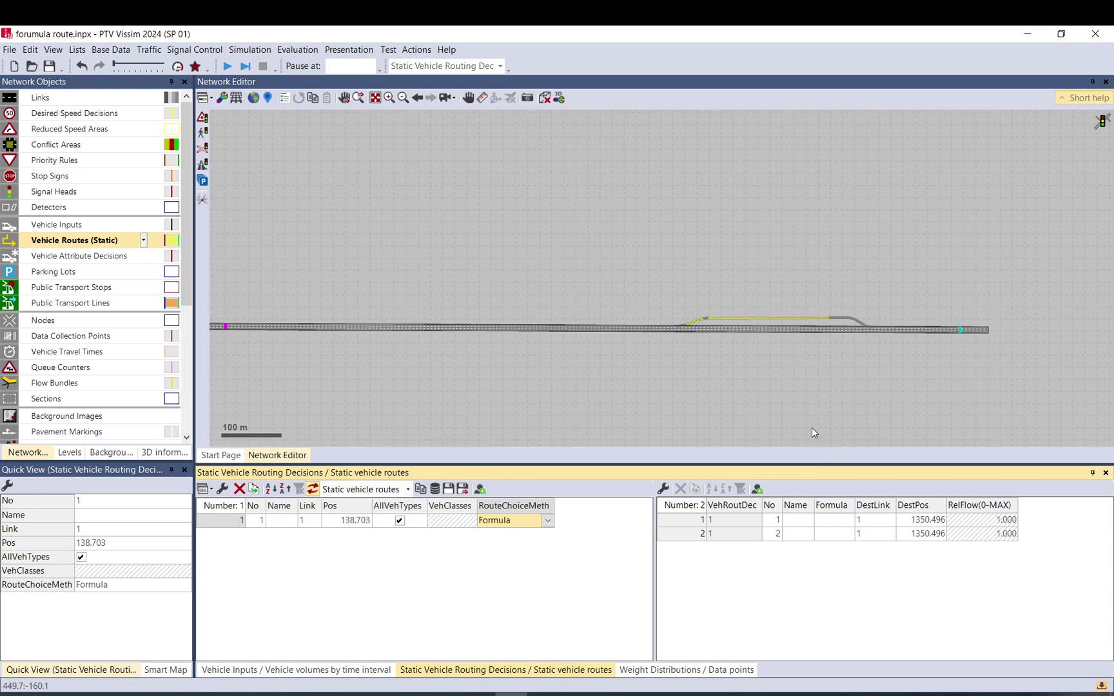
{"action": "left_click", "coordinate": [831, 521]}
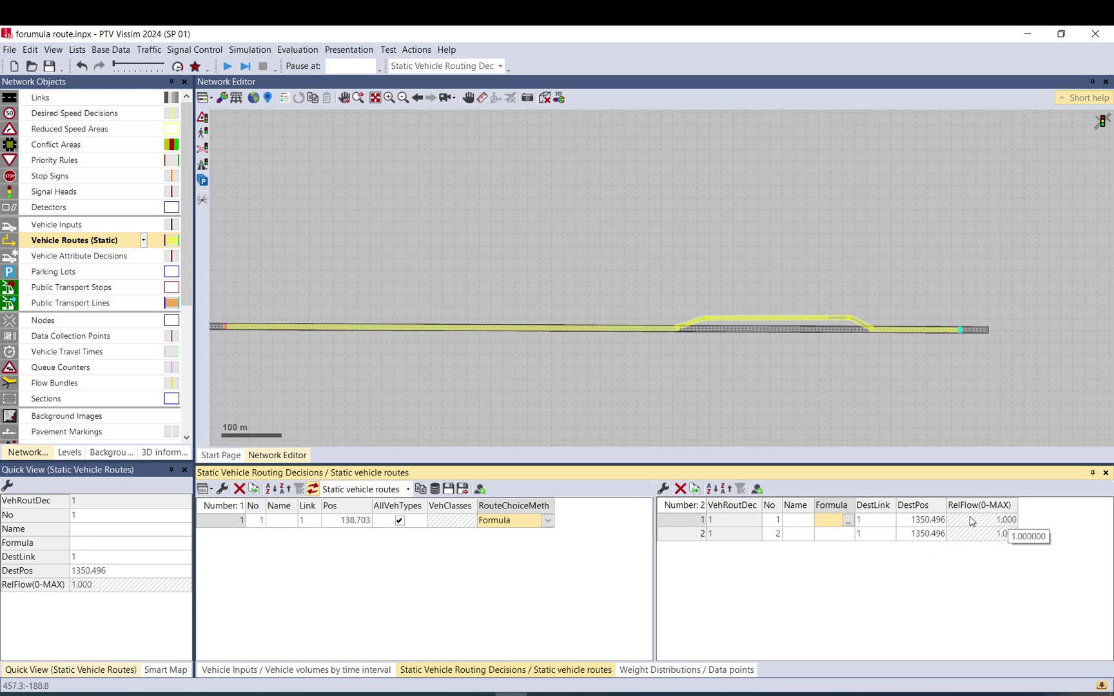
{"action": "left_click", "coordinate": [831, 521]}
{"action": "left_click", "coordinate": [833, 535]}
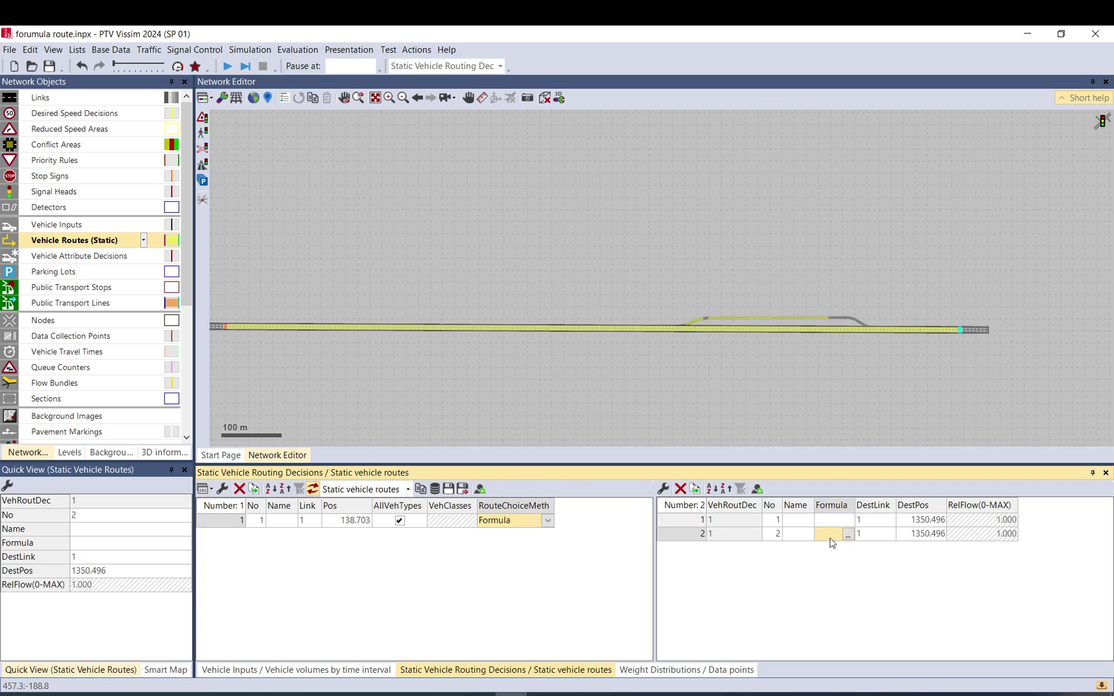
{"action": "left_click", "coordinate": [834, 521]}
{"action": "left_click", "coordinate": [833, 533]}
{"action": "left_click", "coordinate": [834, 521]}
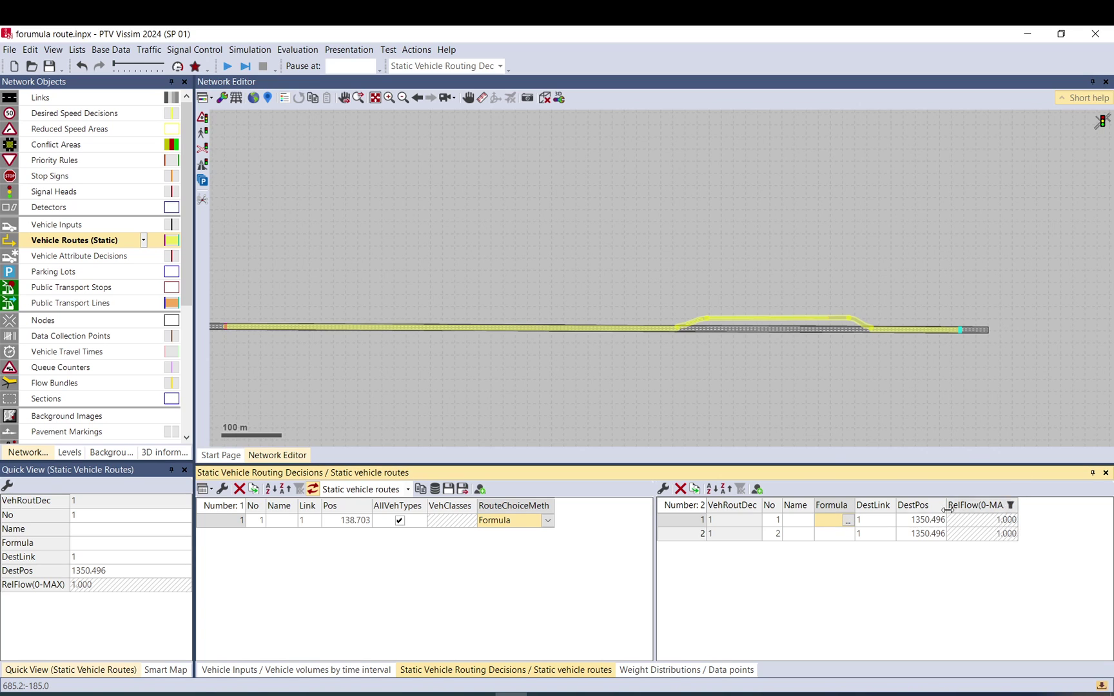
{"action": "left_click", "coordinate": [837, 534]}
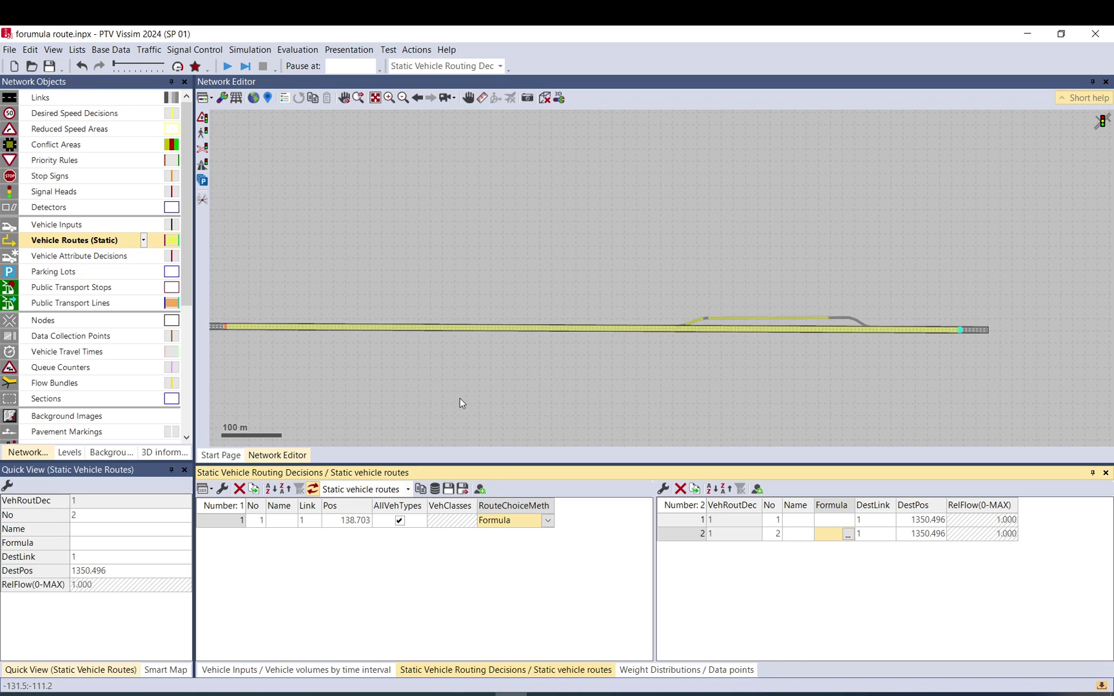
{"action": "left_click", "coordinate": [111, 50]}
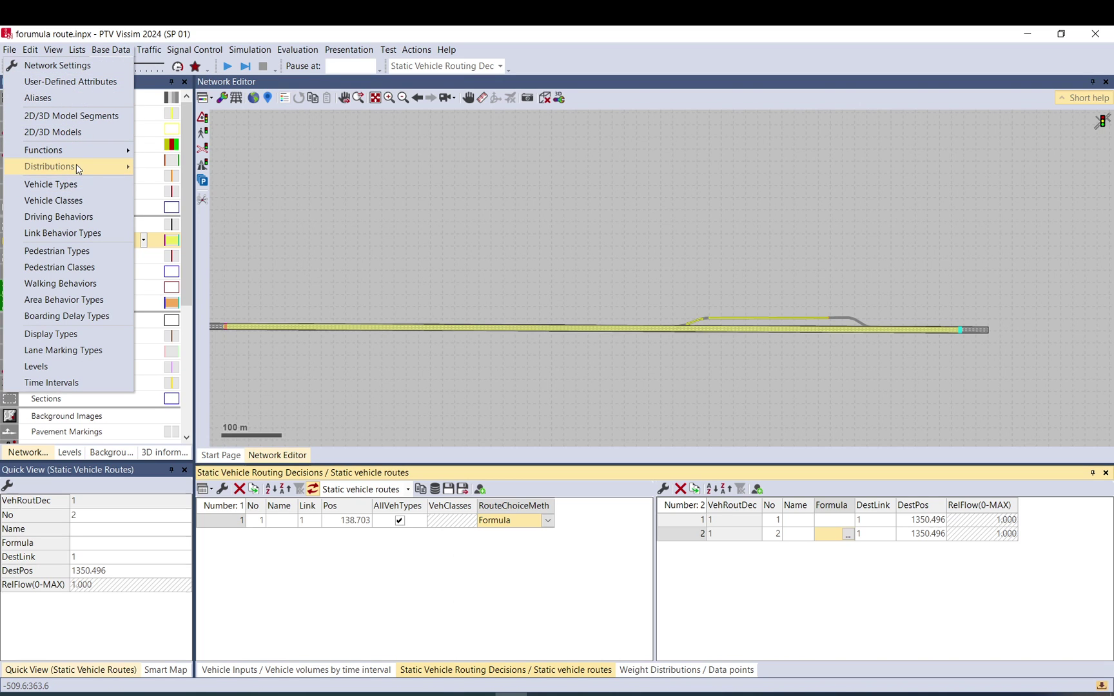
{"action": "mouse_move", "coordinate": [79, 168]}
{"action": "left_click", "coordinate": [163, 200]}
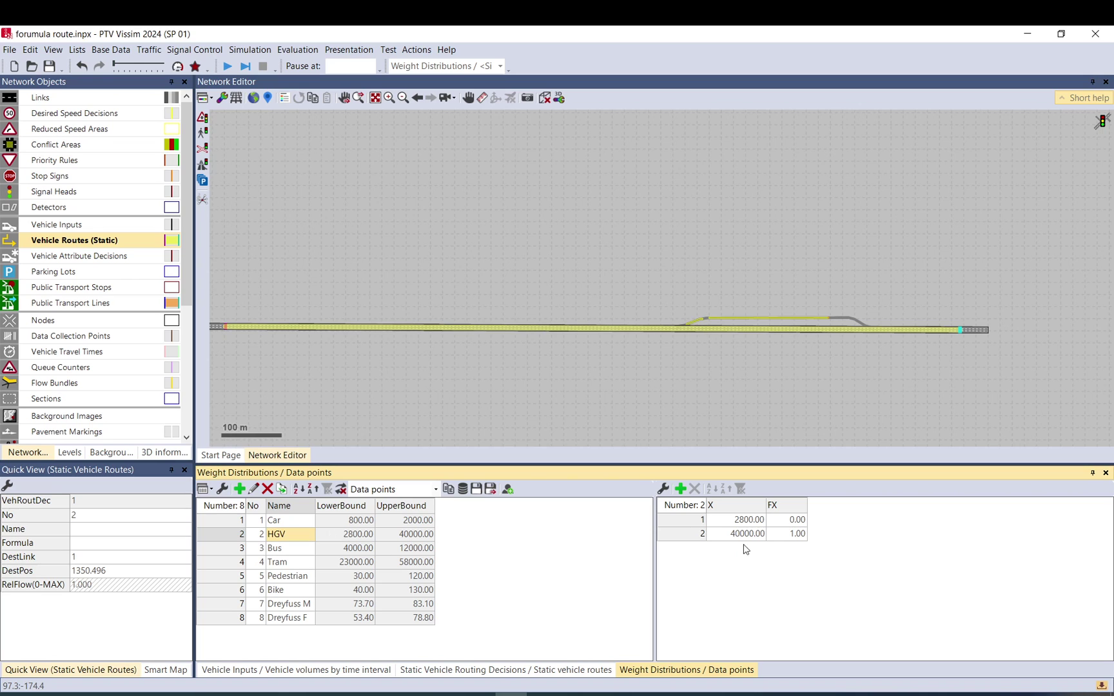
{"action": "double_click", "coordinate": [748, 524]}
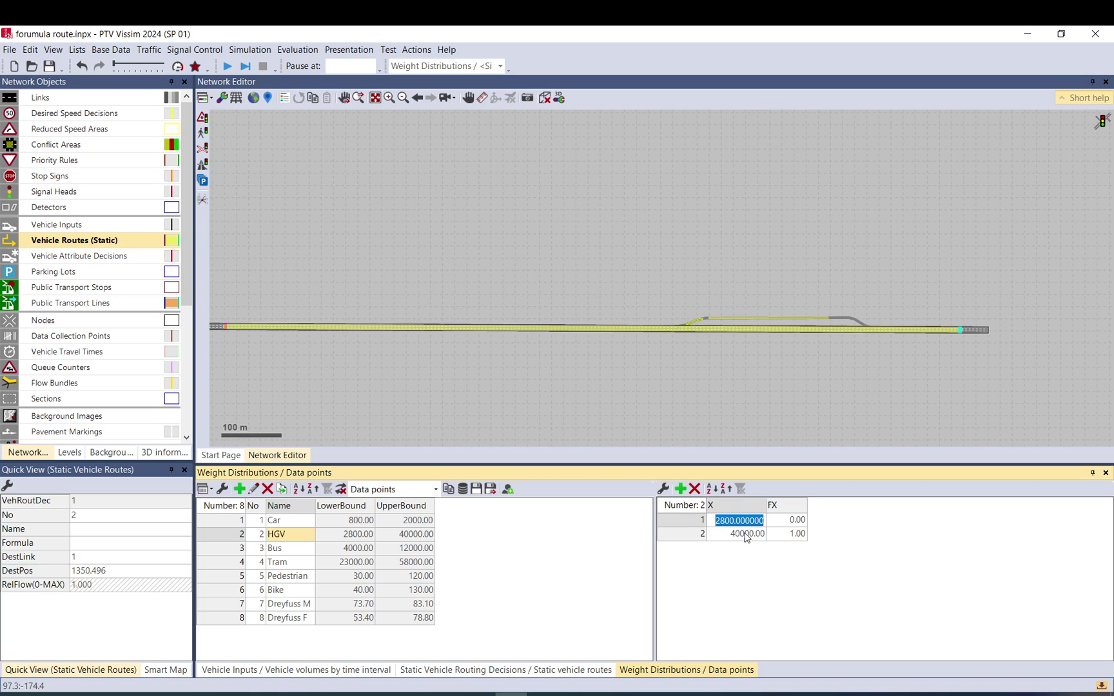
{"action": "left_click", "coordinate": [743, 535]}
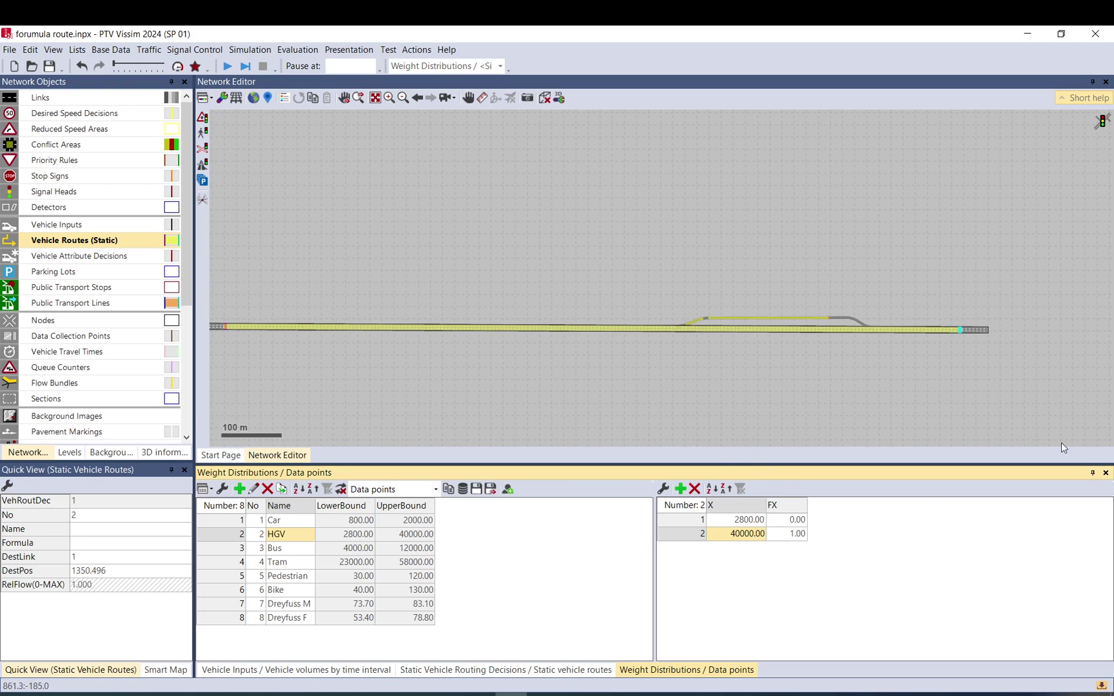
{"action": "left_click", "coordinate": [1106, 473]}
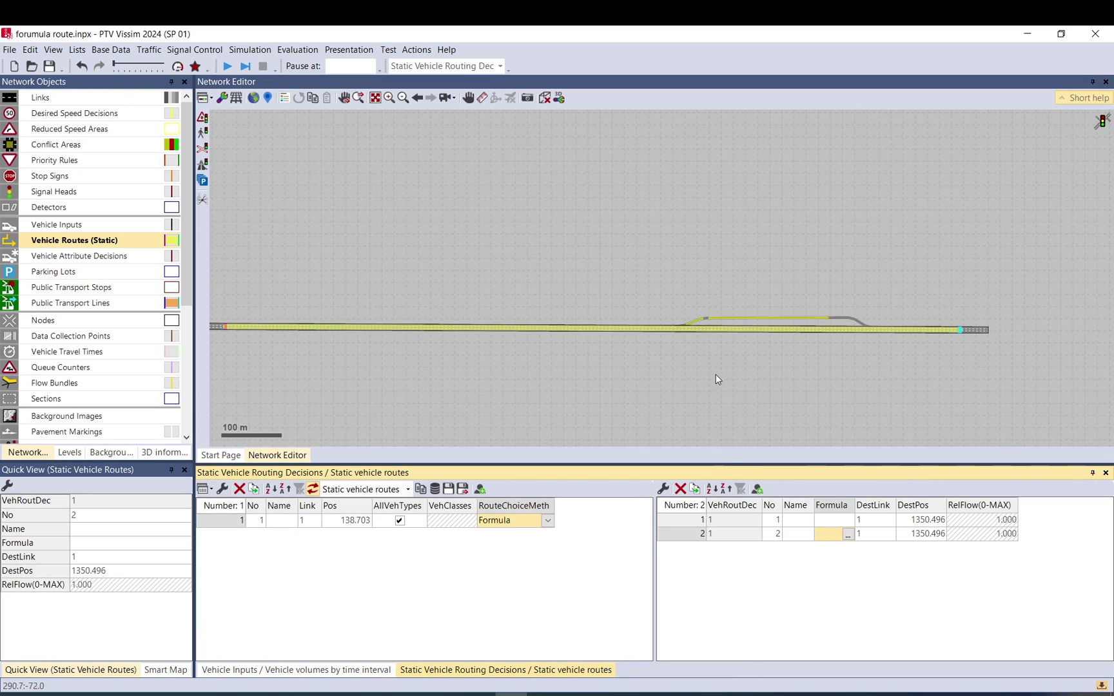
{"action": "left_click", "coordinate": [366, 356]}
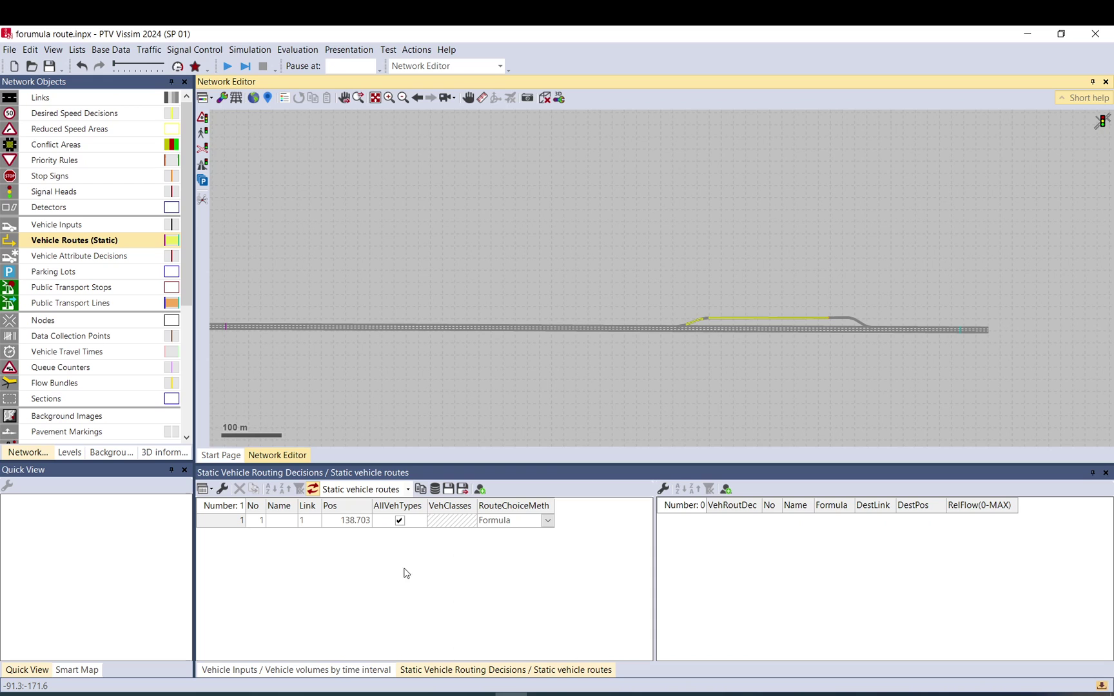
Open the formula editor for route 1 of routing decision 1
{"action": "left_click", "coordinate": [238, 521]}
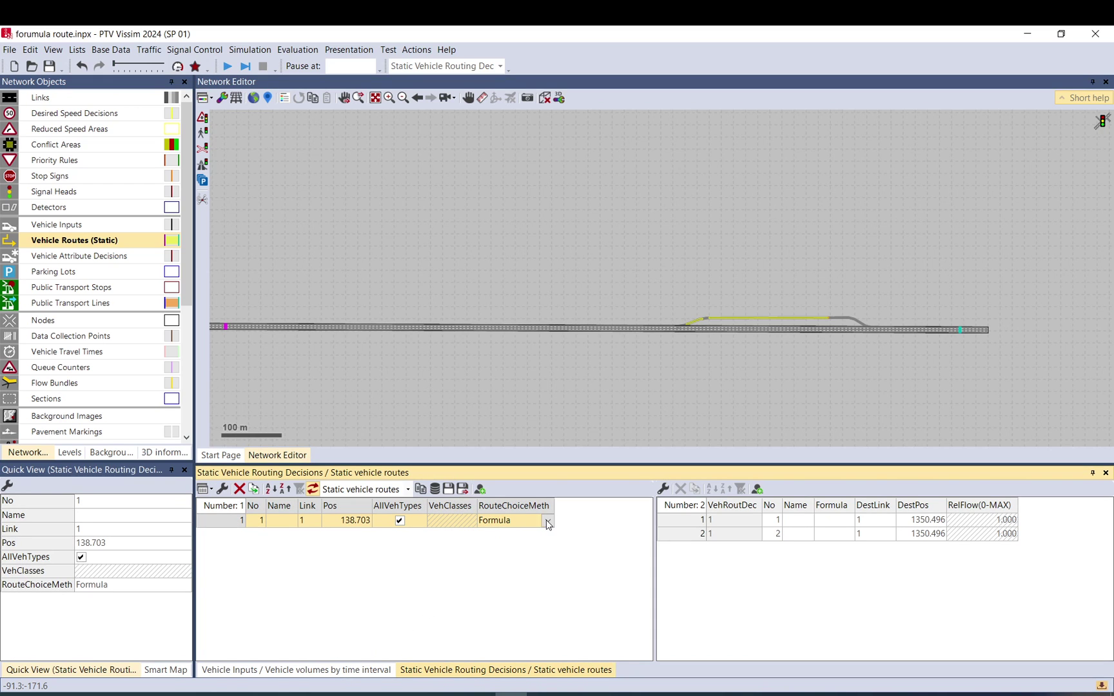
{"action": "left_click", "coordinate": [847, 525]}
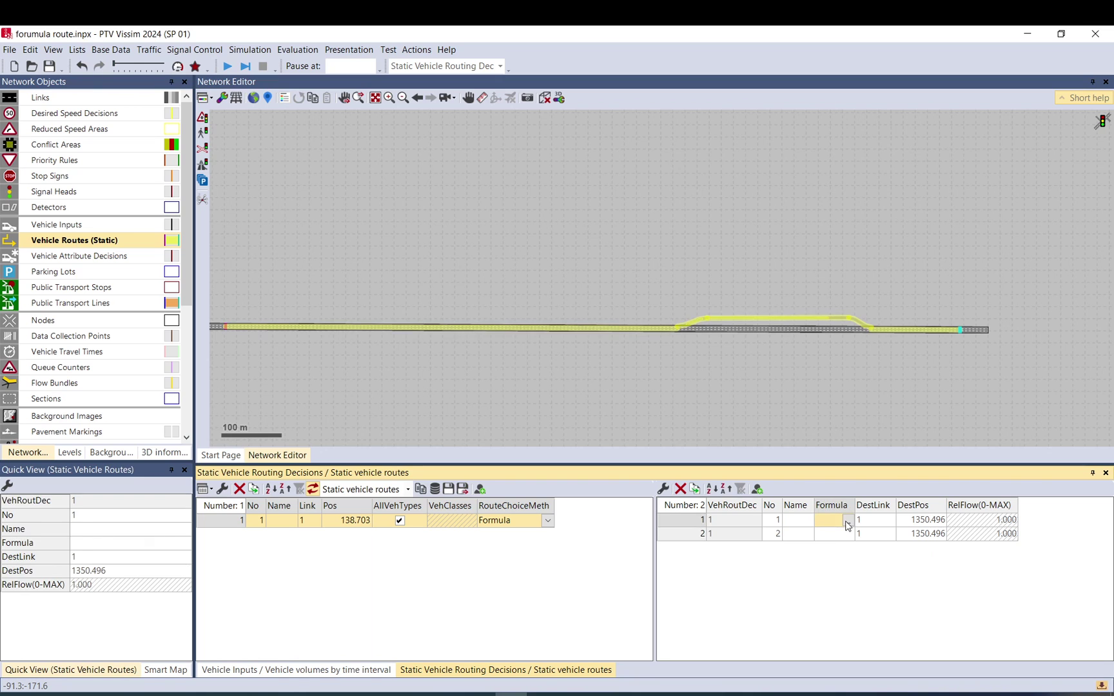
{"action": "left_click", "coordinate": [847, 520]}
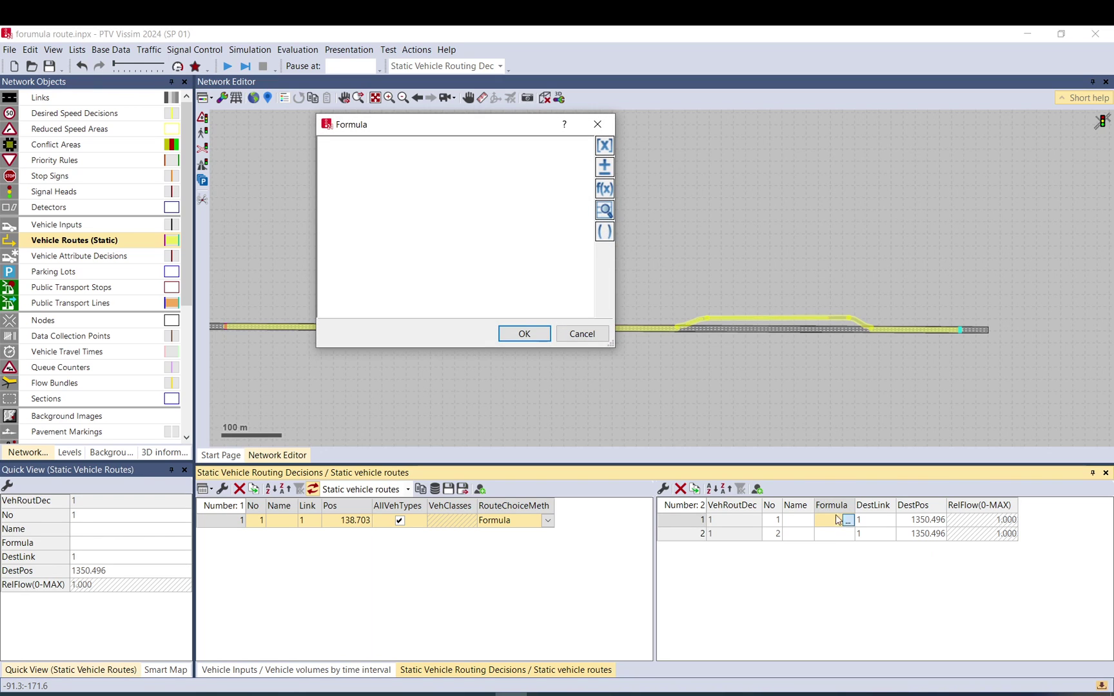
Browse attributes, operators and functions, then insert an empty IF function
{"action": "left_click", "coordinate": [604, 146]}
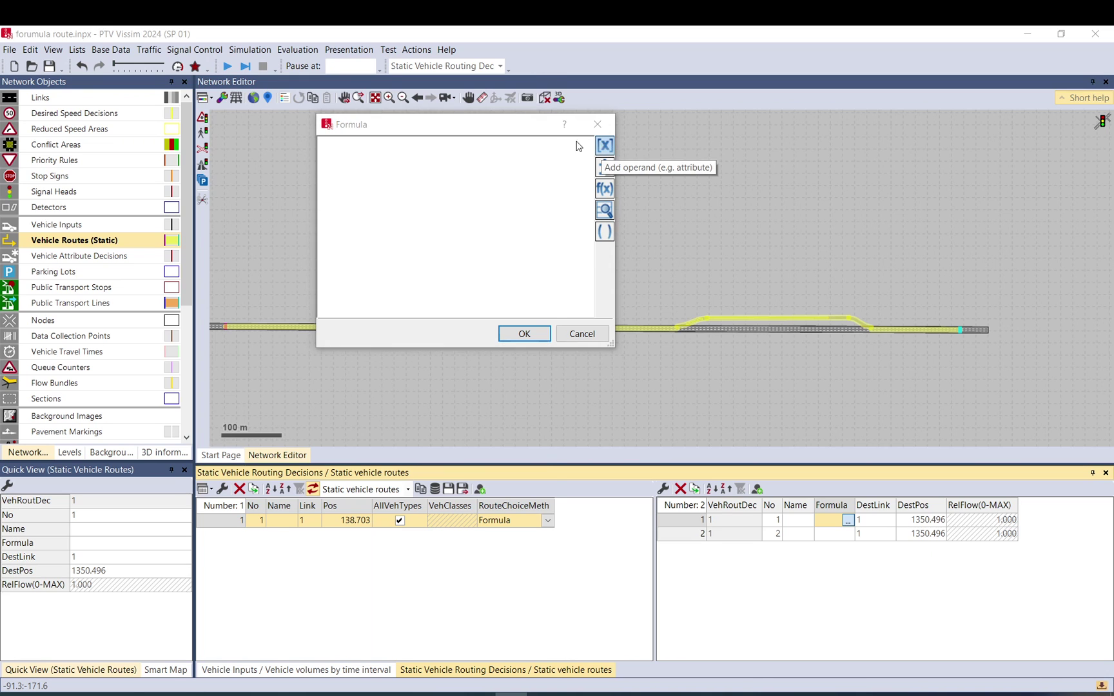
{"action": "left_click", "coordinate": [540, 68]}
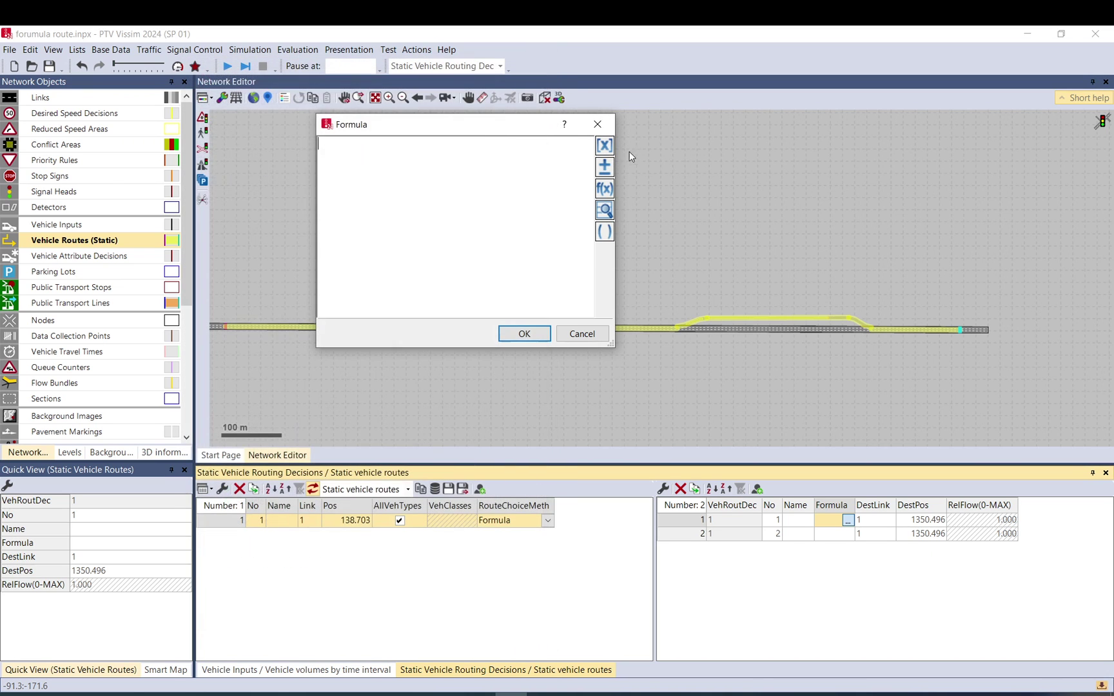
{"action": "left_click", "coordinate": [604, 167]}
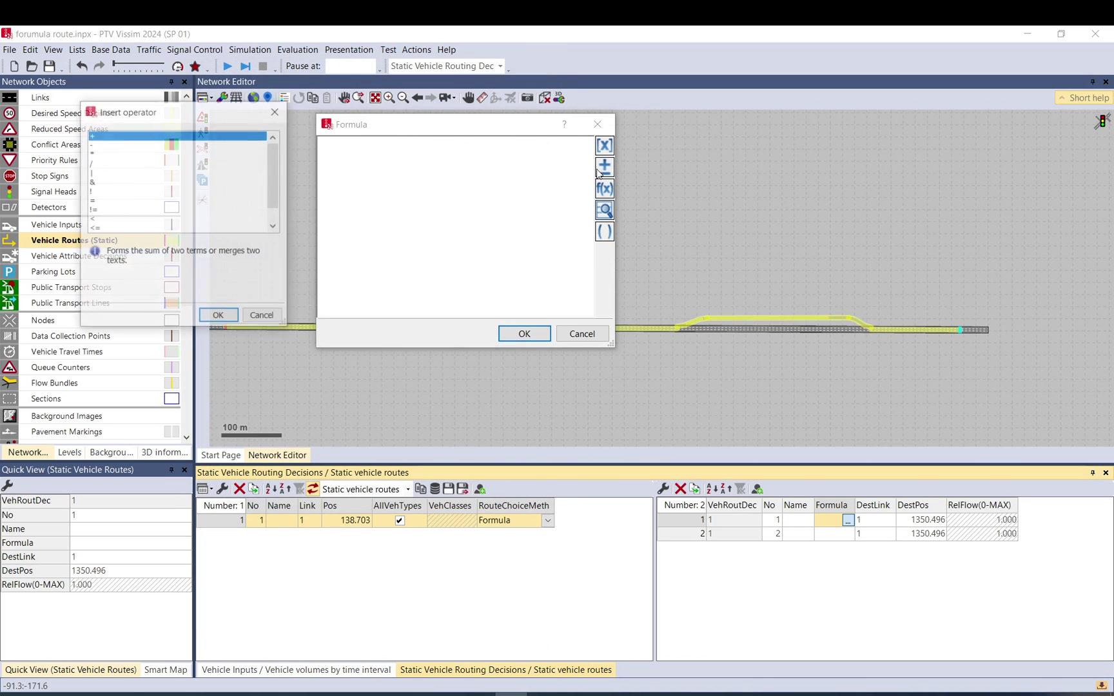
{"action": "left_click", "coordinate": [274, 112]}
{"action": "left_click", "coordinate": [604, 189]}
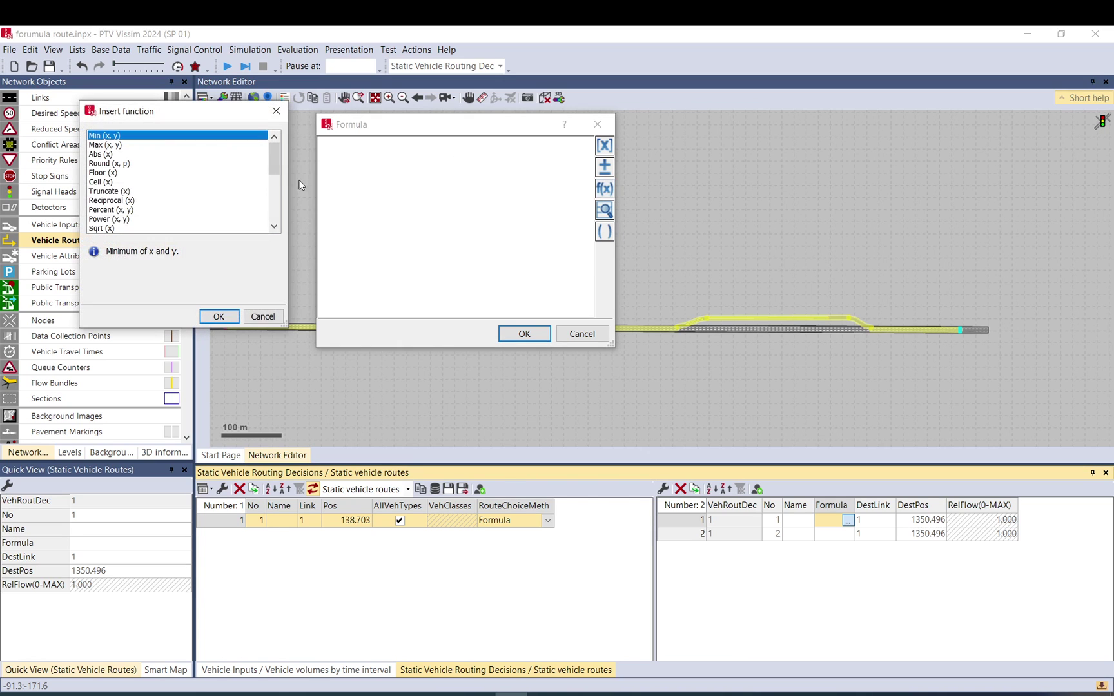
{"action": "left_click_drag", "start_coordinate": [274, 167], "coordinate": [281, 219]}
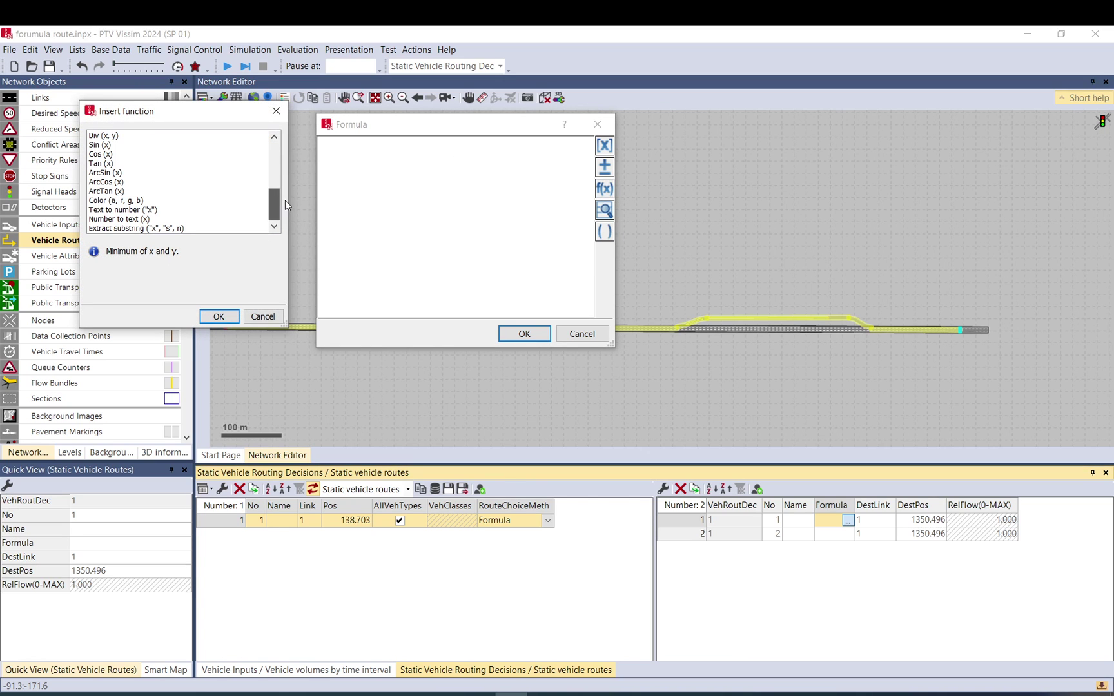
{"action": "scroll", "coordinate": [122, 171], "scroll_direction": "up", "scroll_amount": 1}
{"action": "double_click", "coordinate": [103, 148]}
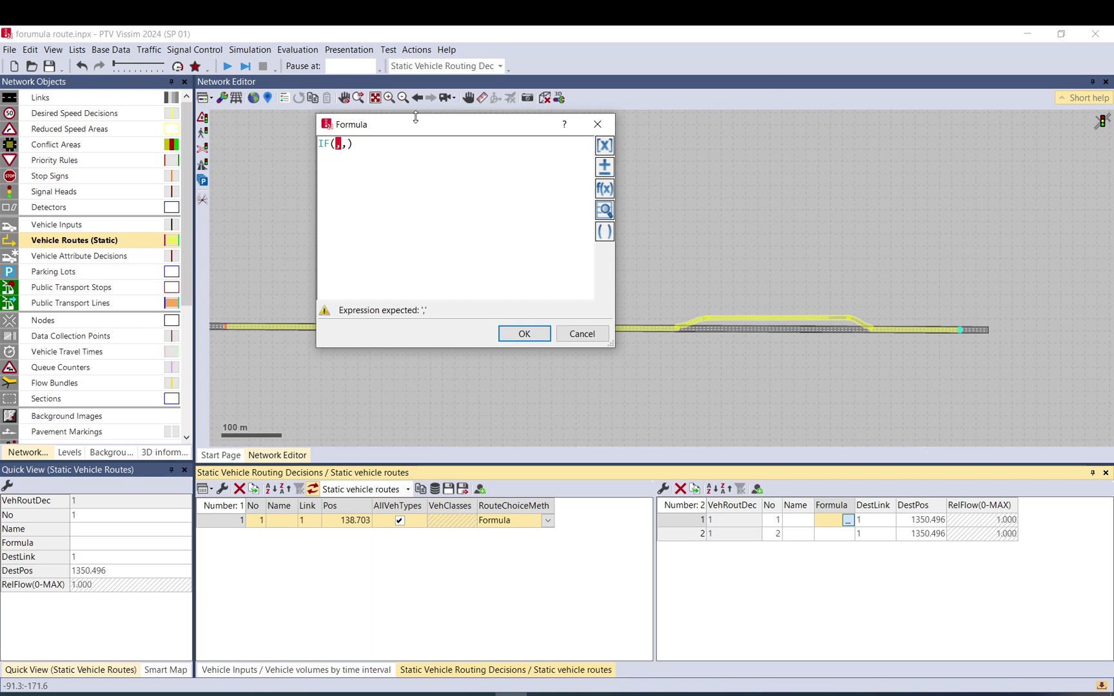
Choose Vehicle\Weight in the attribute chooser, noting it applies only to HGV types
{"action": "left_click_drag", "start_coordinate": [421, 125], "coordinate": [602, 88]}
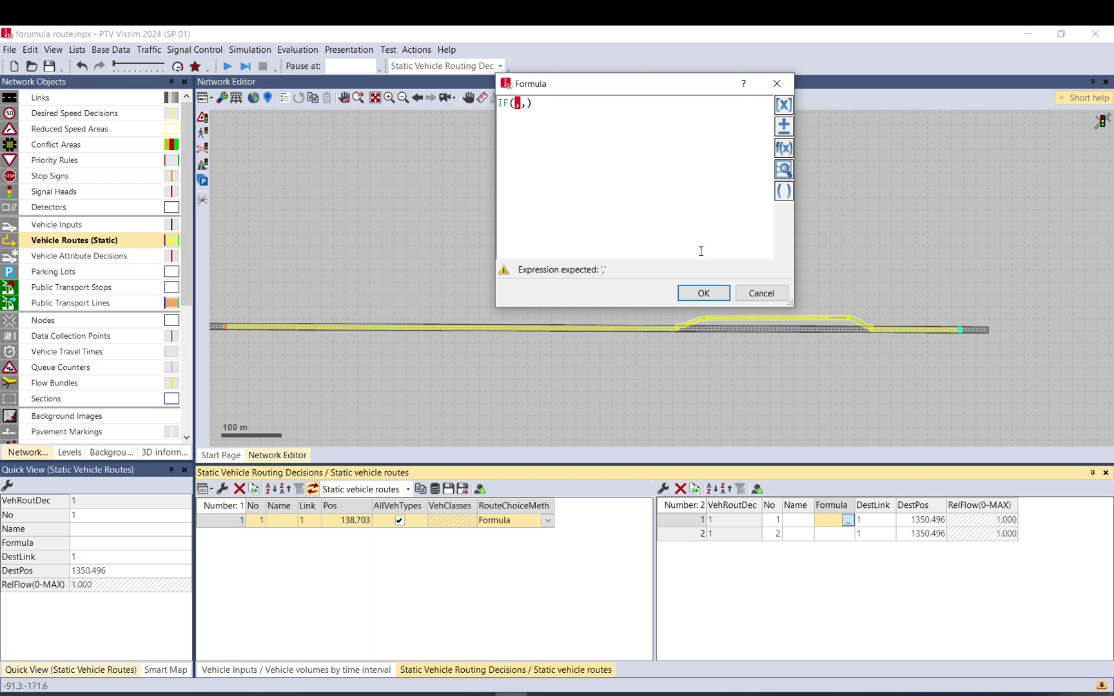
{"action": "left_click", "coordinate": [784, 105]}
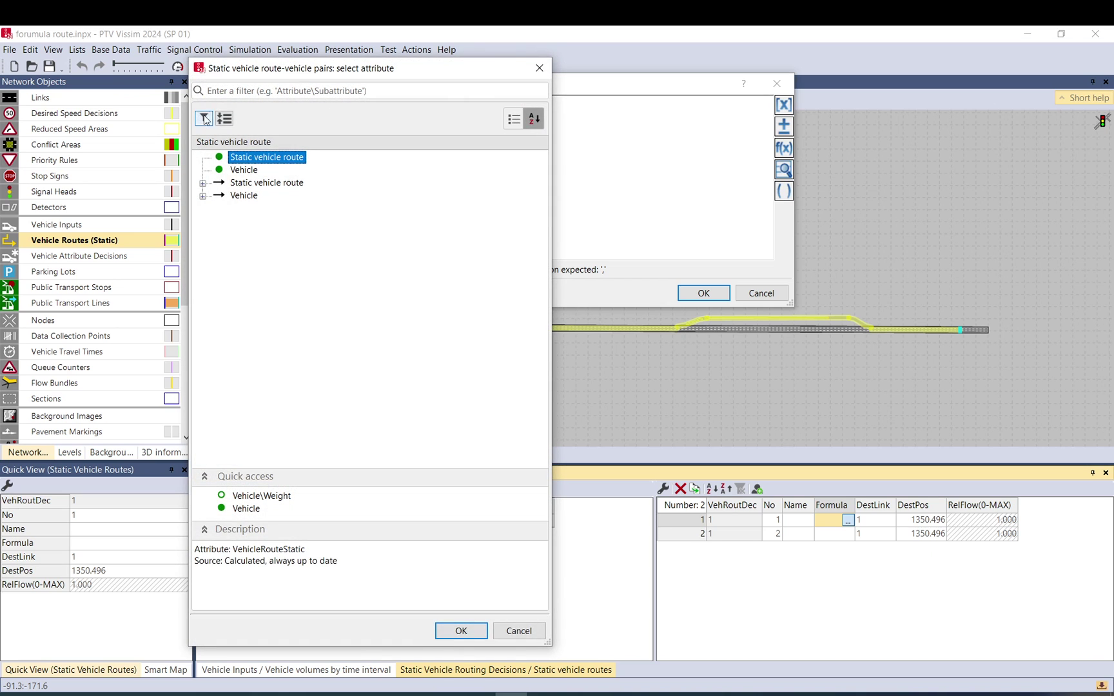
{"action": "left_click", "coordinate": [540, 67]}
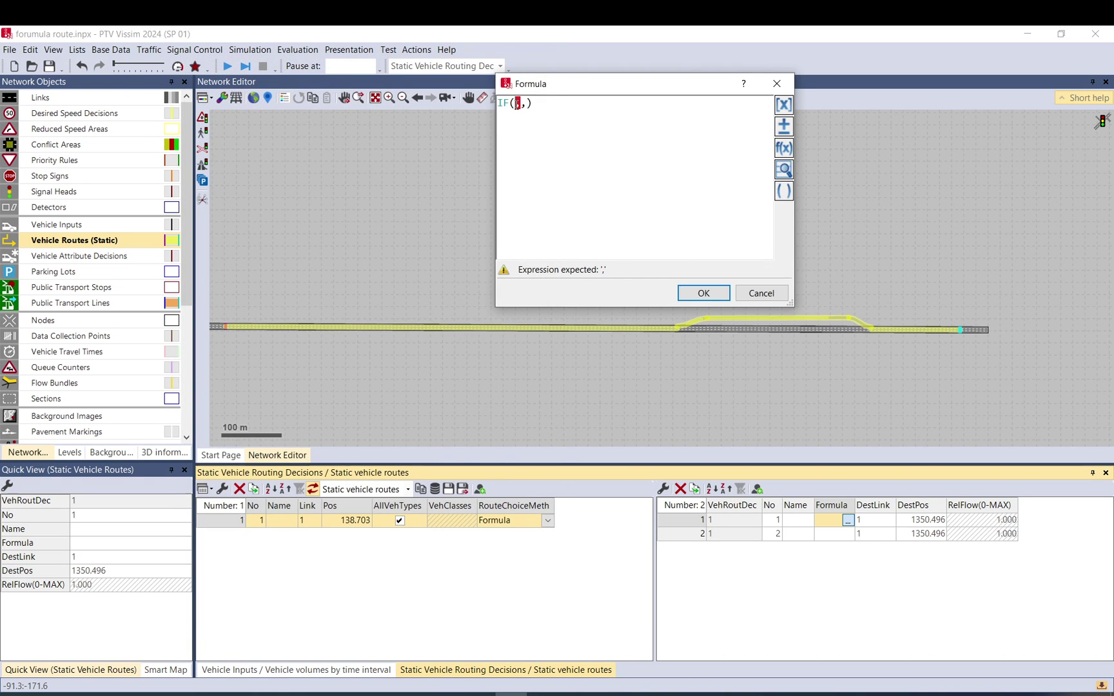
{"action": "left_click", "coordinate": [784, 105]}
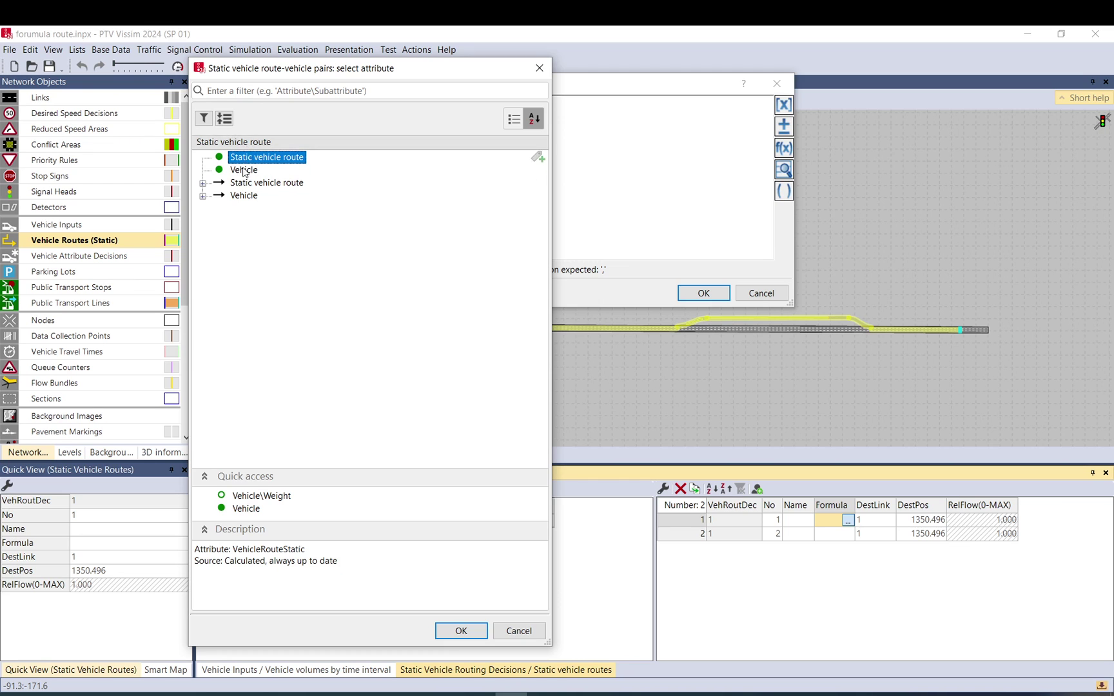
{"action": "left_click", "coordinate": [244, 196]}
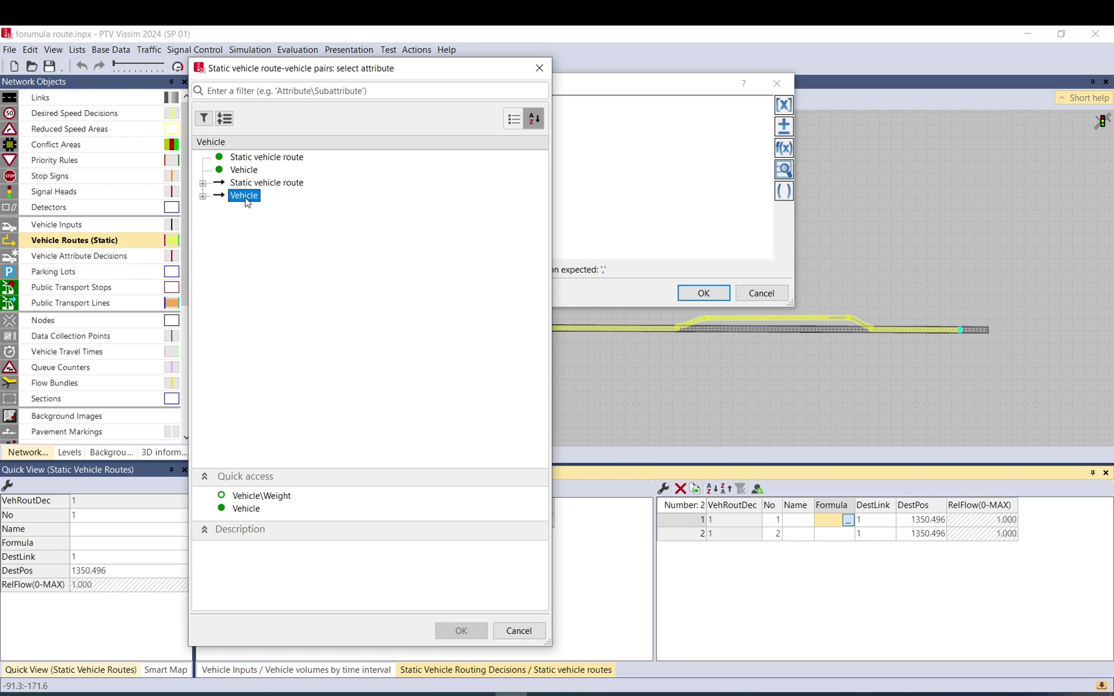
{"action": "left_click", "coordinate": [202, 196]}
{"action": "scroll", "coordinate": [270, 261], "scroll_direction": "down", "scroll_amount": 10}
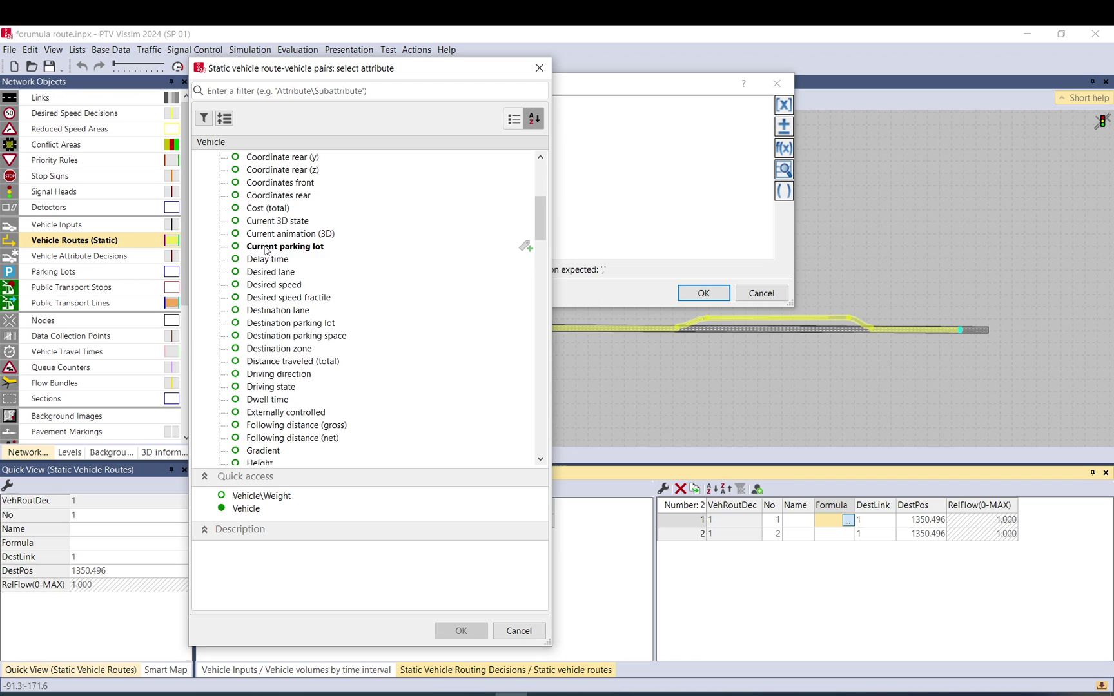
{"action": "scroll", "coordinate": [269, 264], "scroll_direction": "down", "scroll_amount": 20}
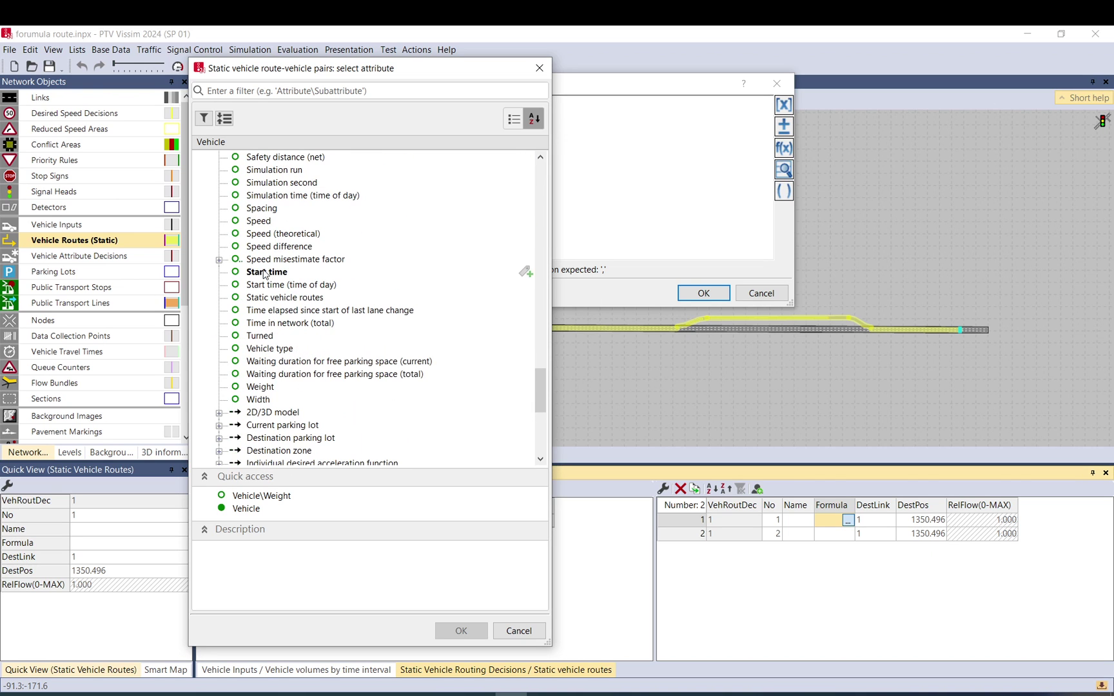
{"action": "left_click", "coordinate": [265, 390]}
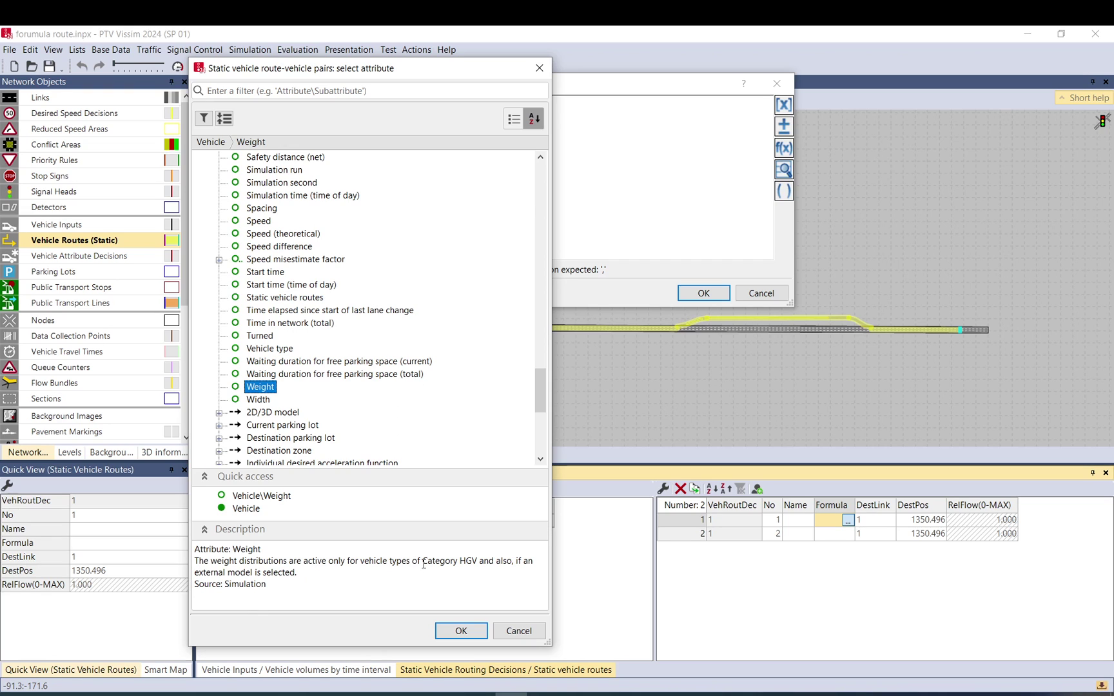
{"action": "left_click_drag", "start_coordinate": [422, 561], "coordinate": [517, 561]}
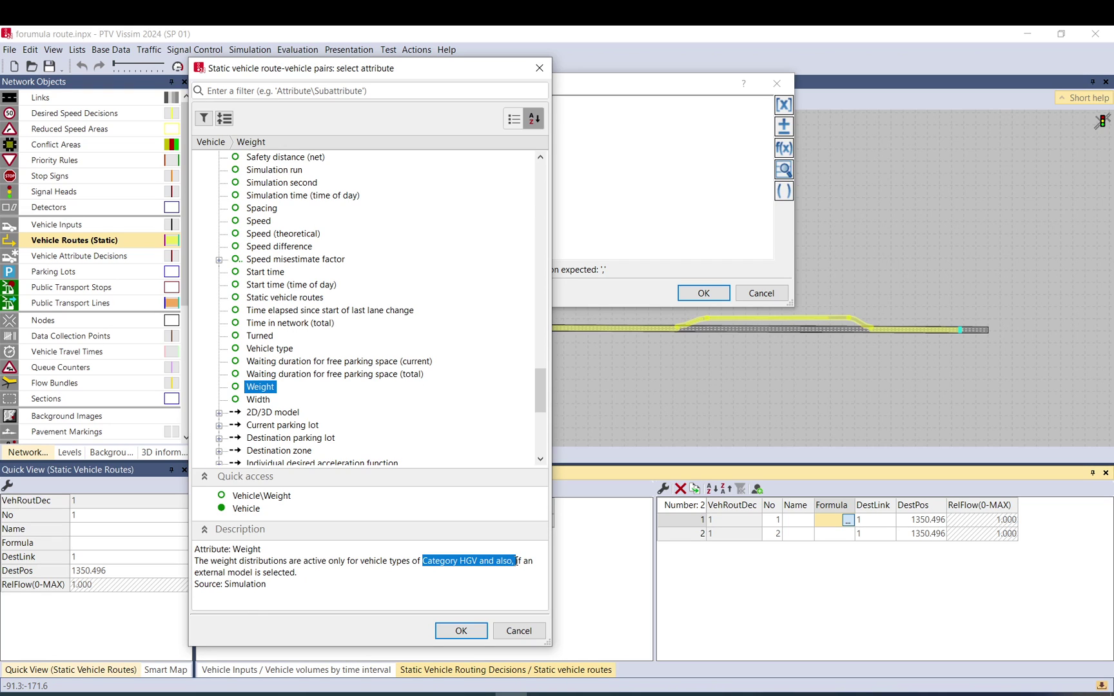
{"action": "left_click", "coordinate": [386, 593]}
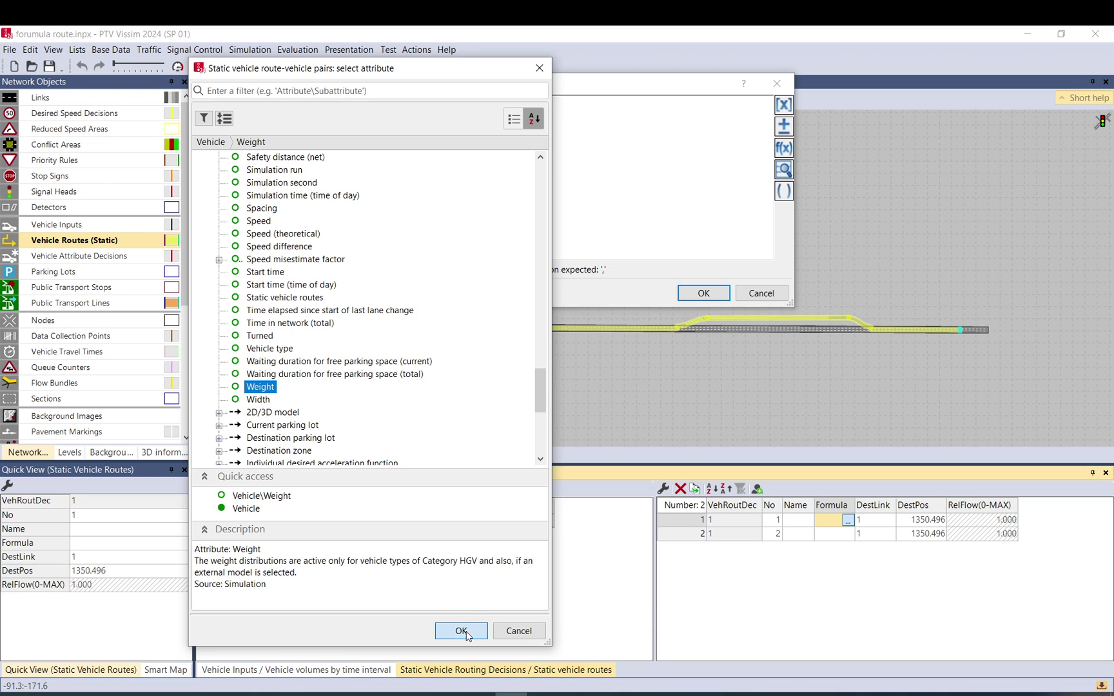
Complete route 1's formula as IF([VEHICLE\WEIGHT]>30000,1,0), copy it and confirm
{"action": "double_click", "coordinate": [260, 388]}
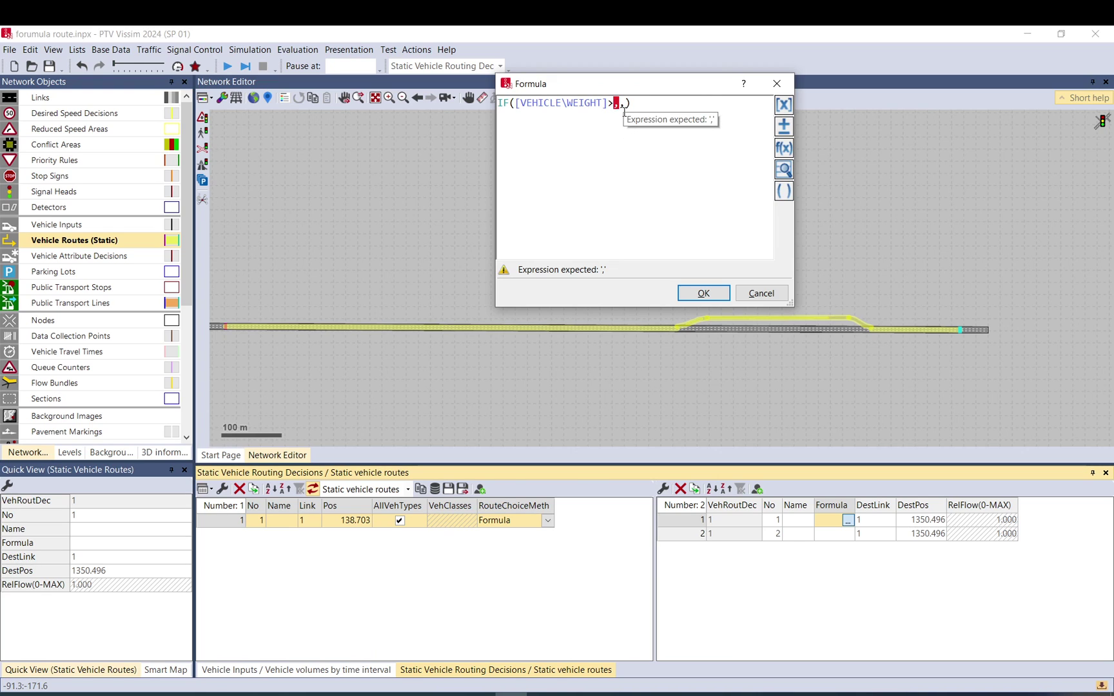
{"action": "type", "text": ">30000,1,"}
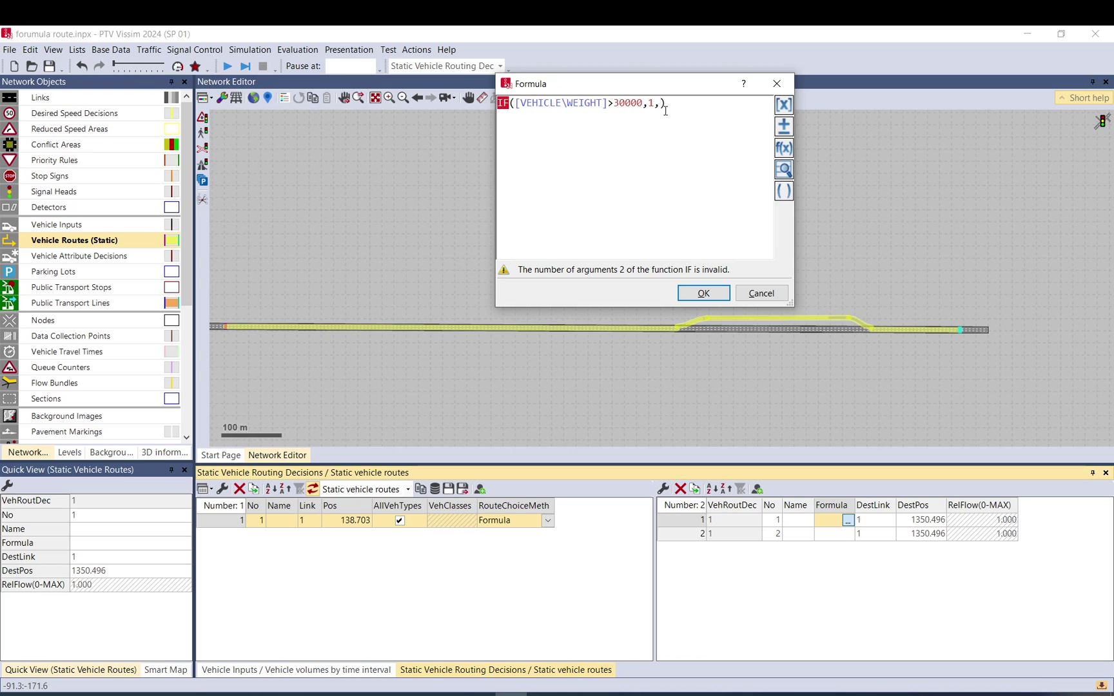
{"action": "left_click_drag", "start_coordinate": [645, 103], "coordinate": [538, 103]}
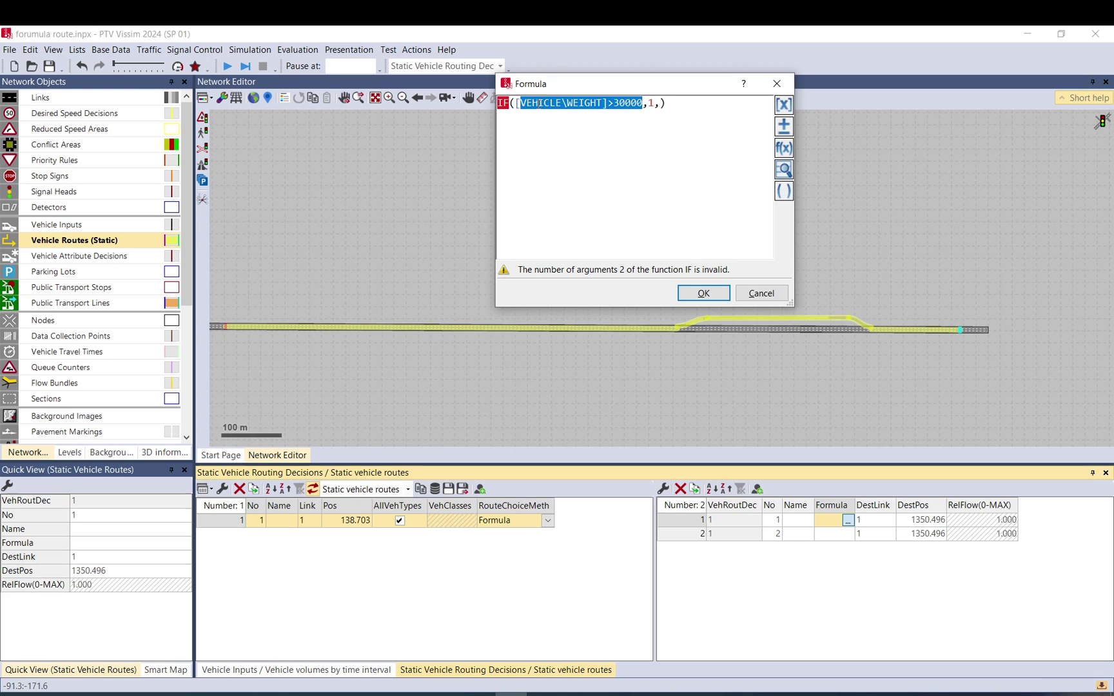
{"action": "left_click", "coordinate": [657, 103]}
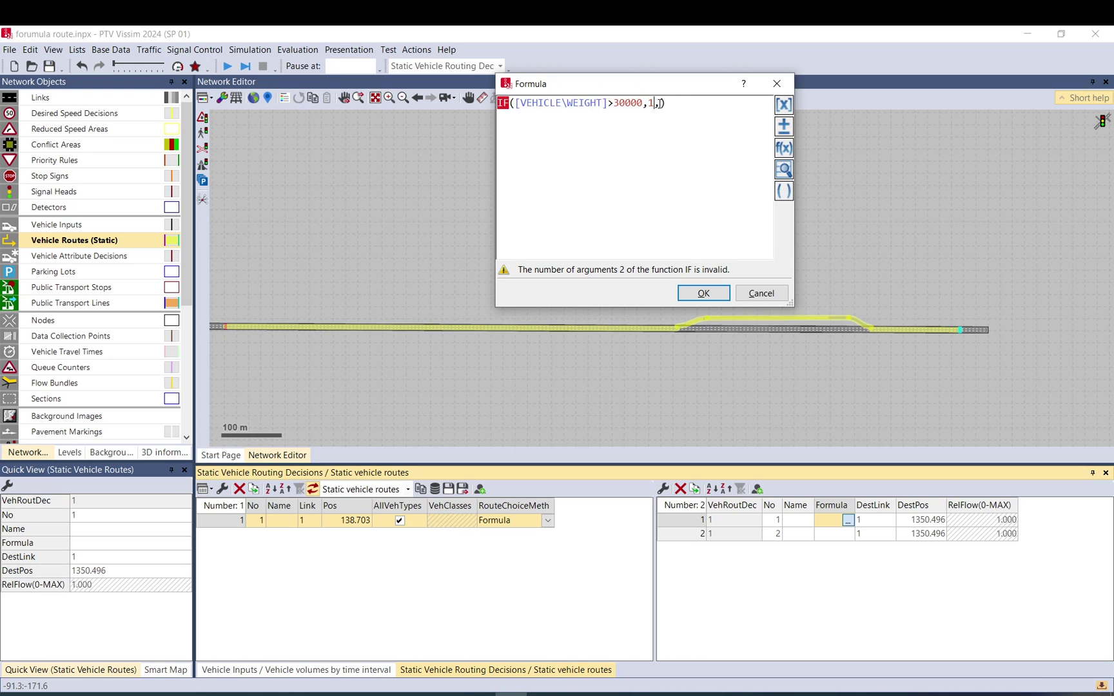
{"action": "type", "text": "0"}
{"action": "left_click_drag", "start_coordinate": [674, 103], "coordinate": [498, 105]}
{"action": "key", "text": "ctrl+c"}
{"action": "left_click", "coordinate": [703, 293]}
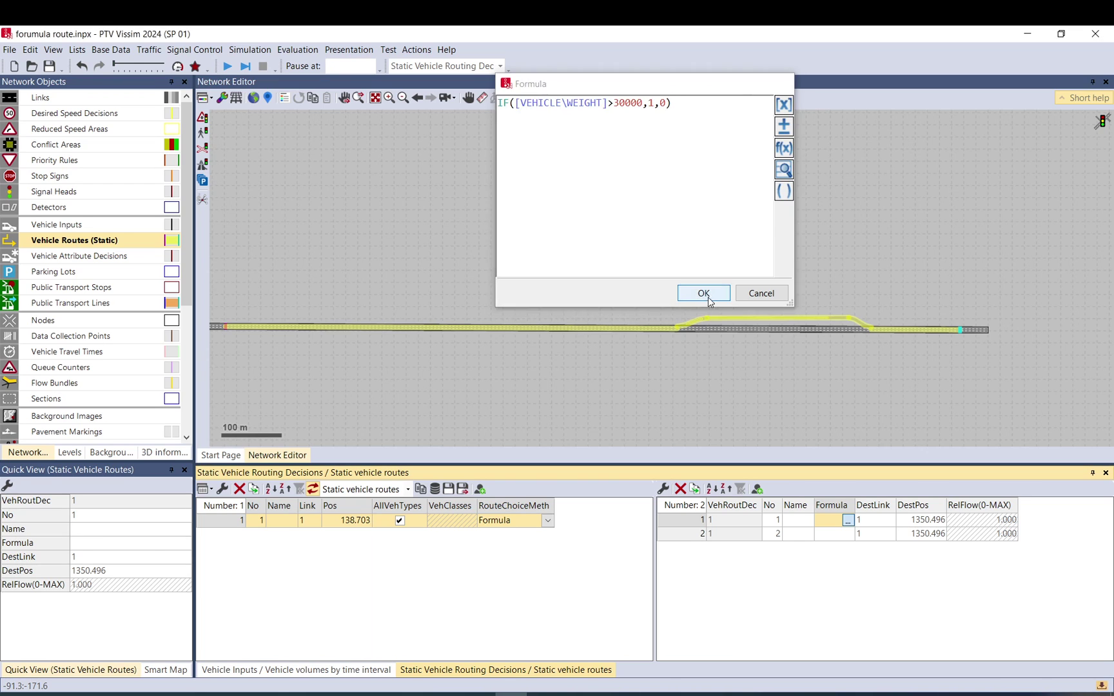
Paste the weight formula into route 2 and swap its results to IF([VEHICLE\WEIGHT]>30000,0,1)
{"action": "left_click", "coordinate": [844, 534]}
{"action": "left_click", "coordinate": [848, 534]}
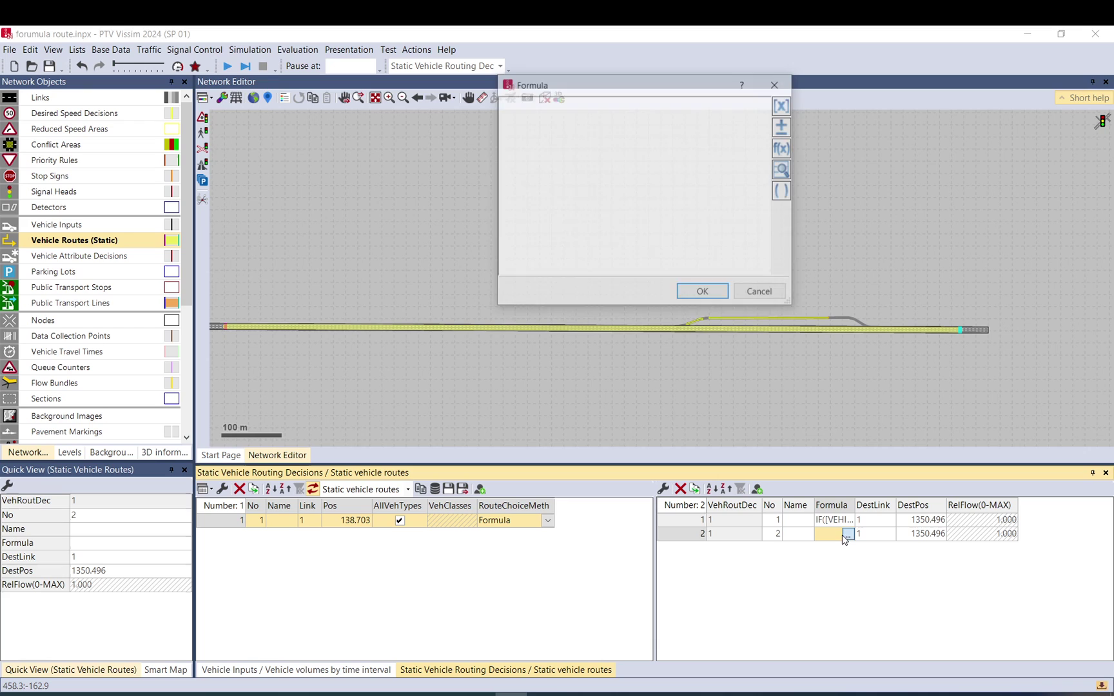
{"action": "key", "text": "ctrl+v"}
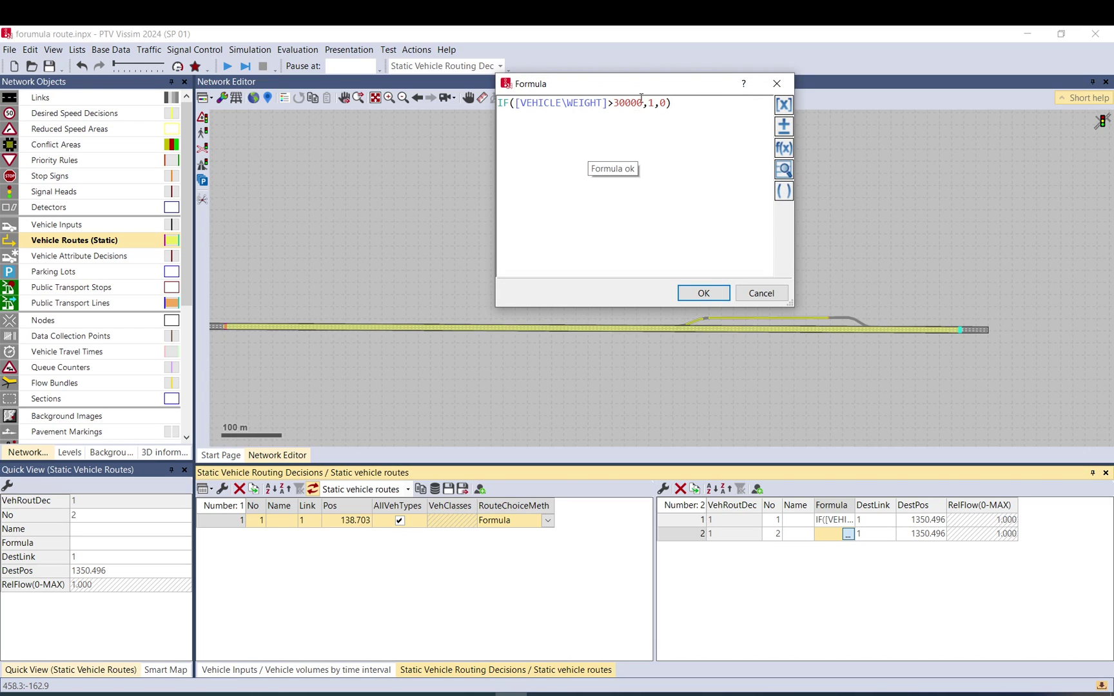
{"action": "left_click_drag", "start_coordinate": [653, 104], "coordinate": [642, 104]}
{"action": "left_click", "coordinate": [651, 104]}
{"action": "key", "text": "Delete"}
{"action": "type", "text": "0,"}
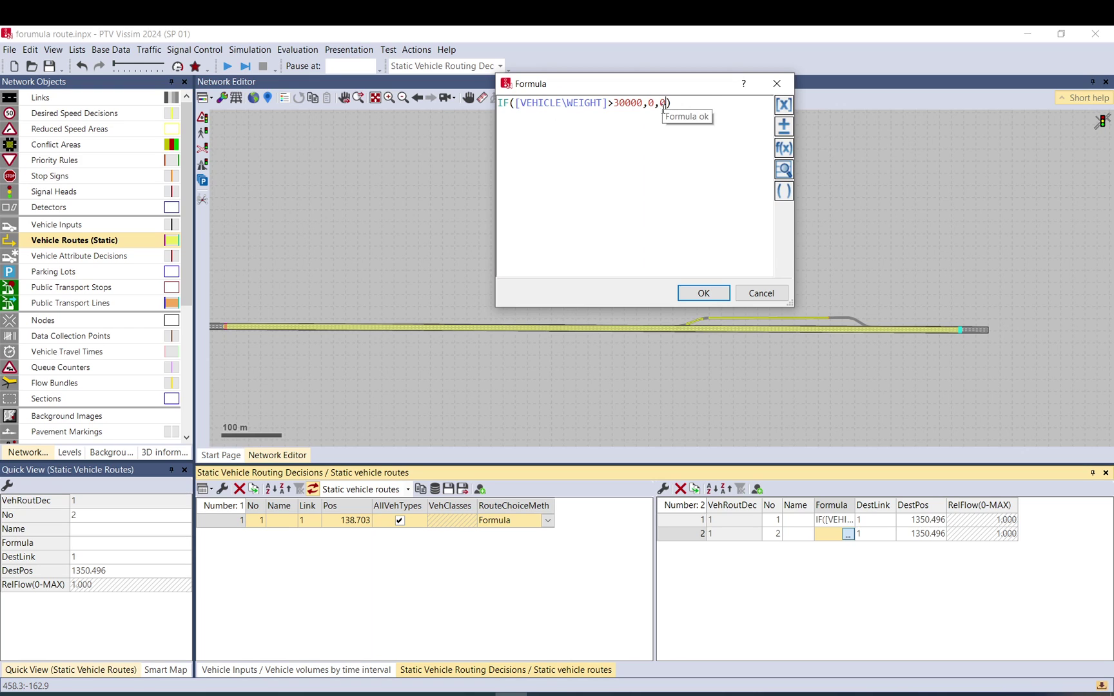
{"action": "type", "text": "1"}
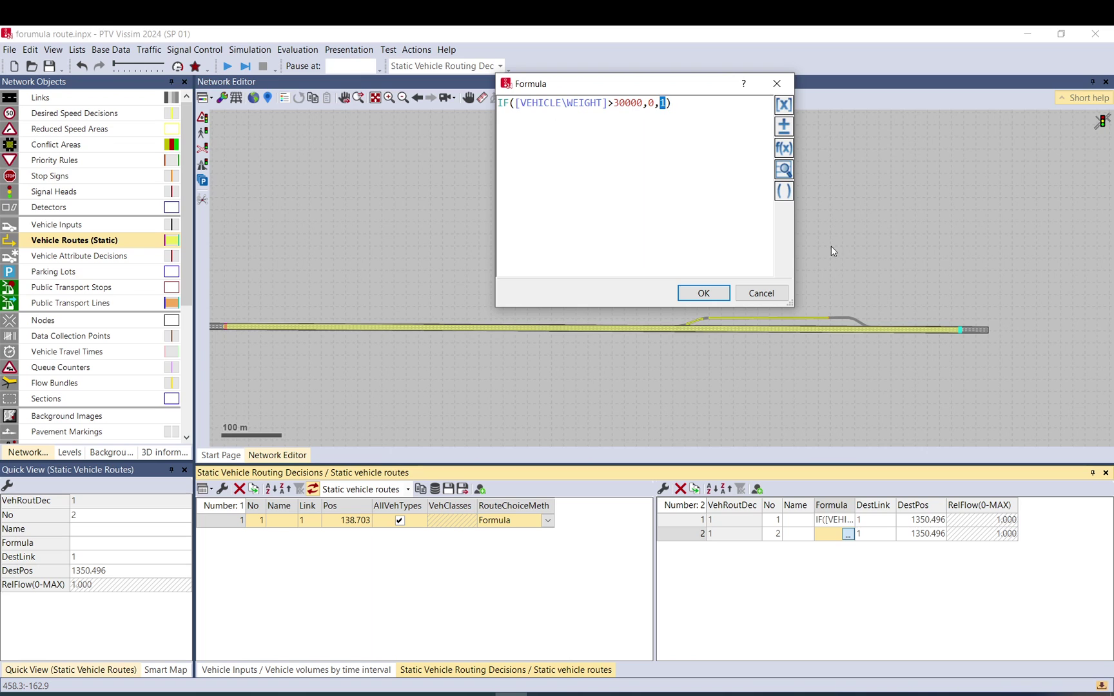
{"action": "left_click", "coordinate": [703, 293]}
Save the project and advance the simulation to 713.00 with weight-labelled vehicles
{"action": "left_click", "coordinate": [565, 319]}
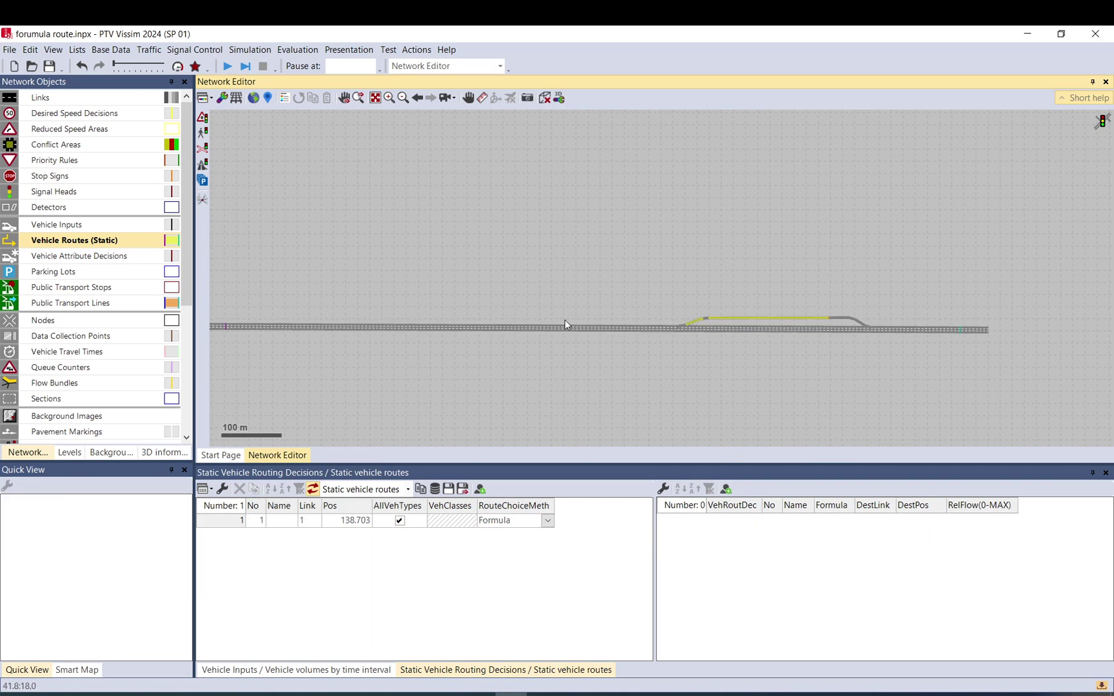
{"action": "scroll", "coordinate": [645, 319], "scroll_direction": "down", "scroll_amount": 2}
{"action": "scroll", "coordinate": [740, 338], "scroll_direction": "up", "scroll_amount": 2}
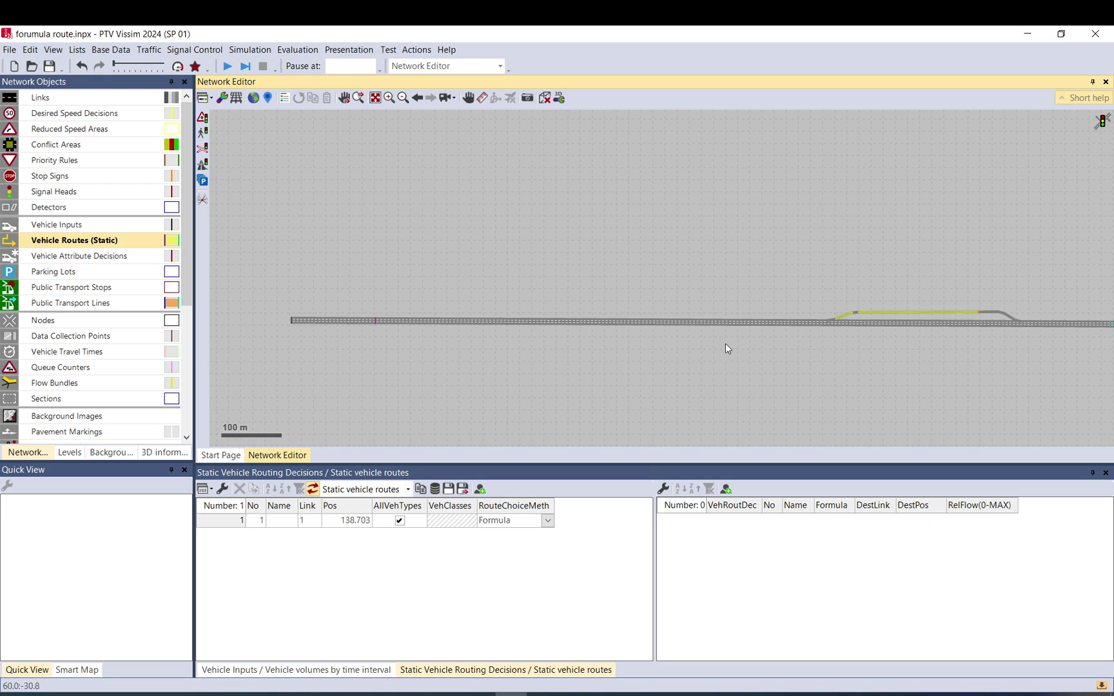
{"action": "left_click", "coordinate": [245, 66]}
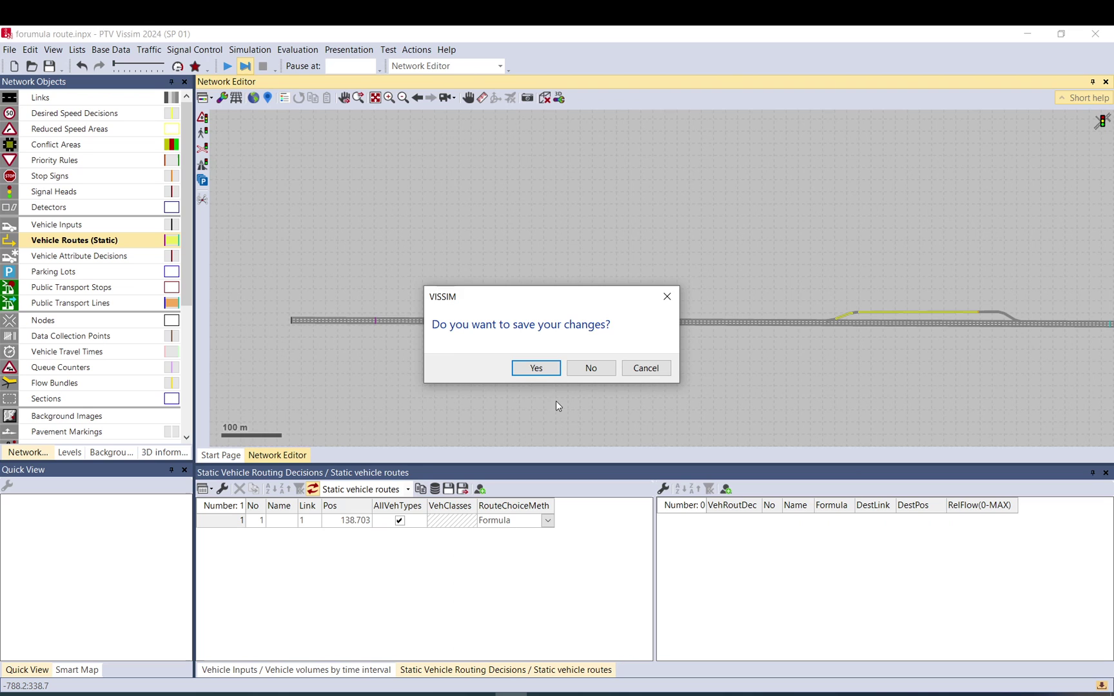
{"action": "left_click", "coordinate": [533, 368]}
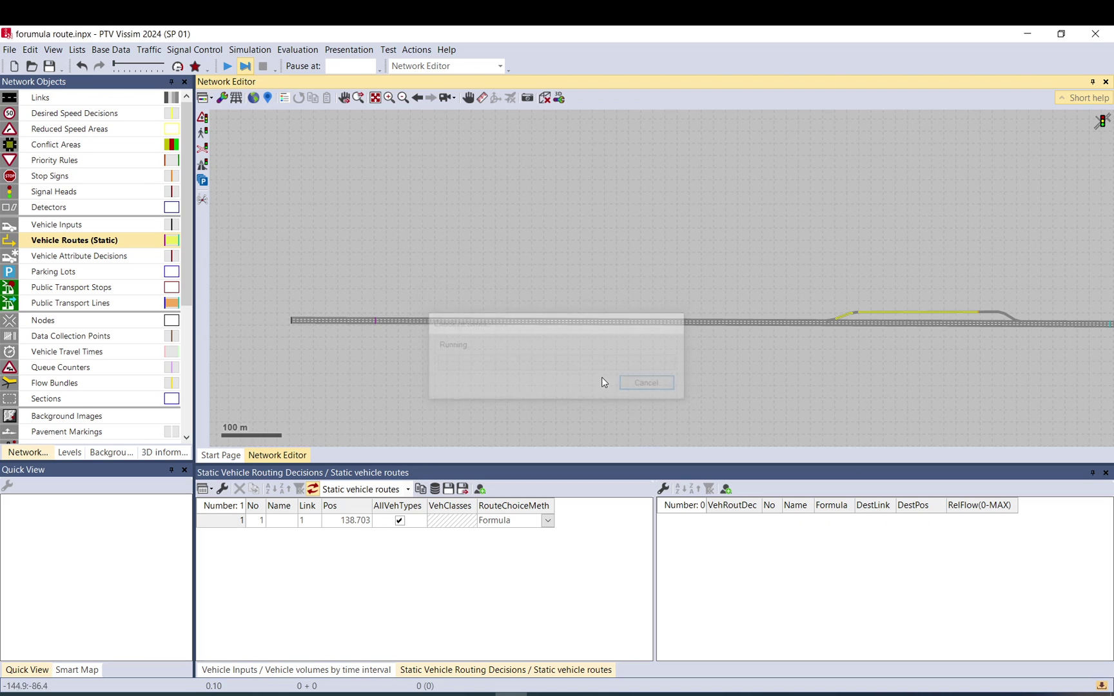
{"action": "left_click", "coordinate": [242, 67]}
{"action": "scroll", "coordinate": [715, 303], "scroll_direction": "up", "scroll_amount": 5}
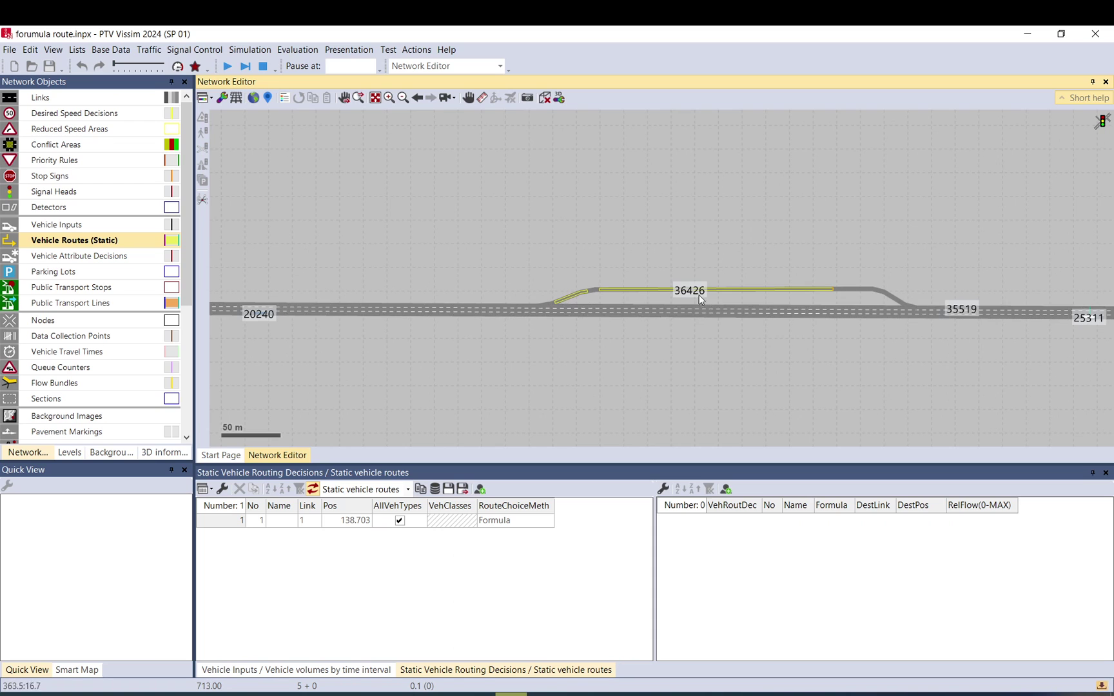
{"action": "scroll", "coordinate": [161, 386], "scroll_direction": "down", "scroll_amount": 4}
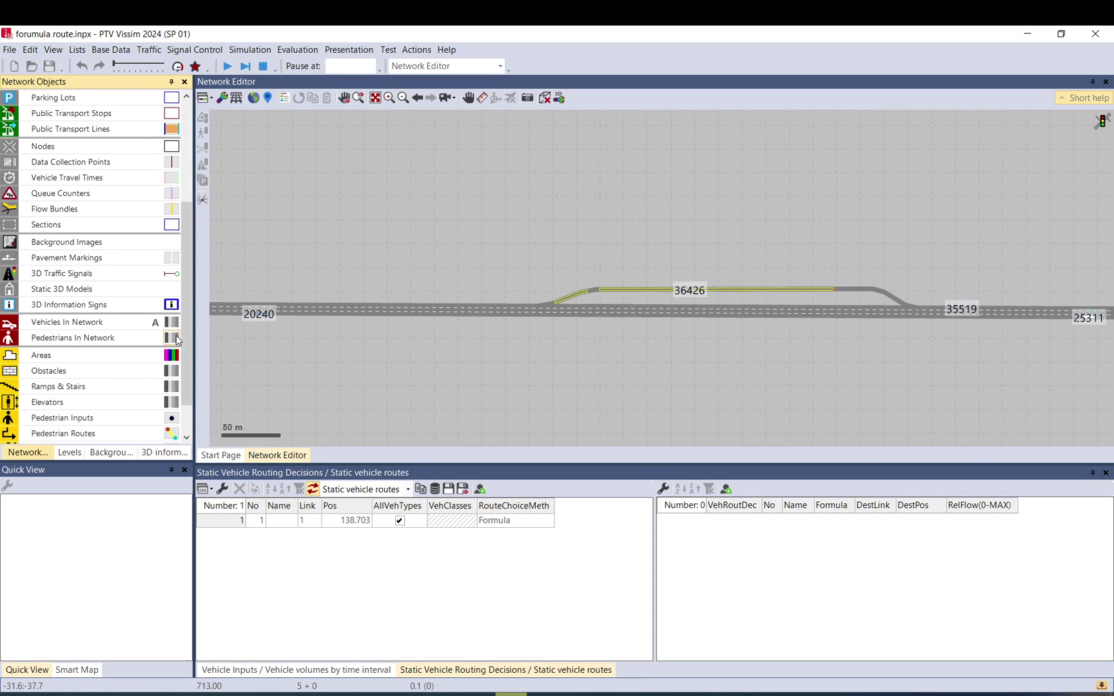
{"action": "left_click", "coordinate": [170, 322]}
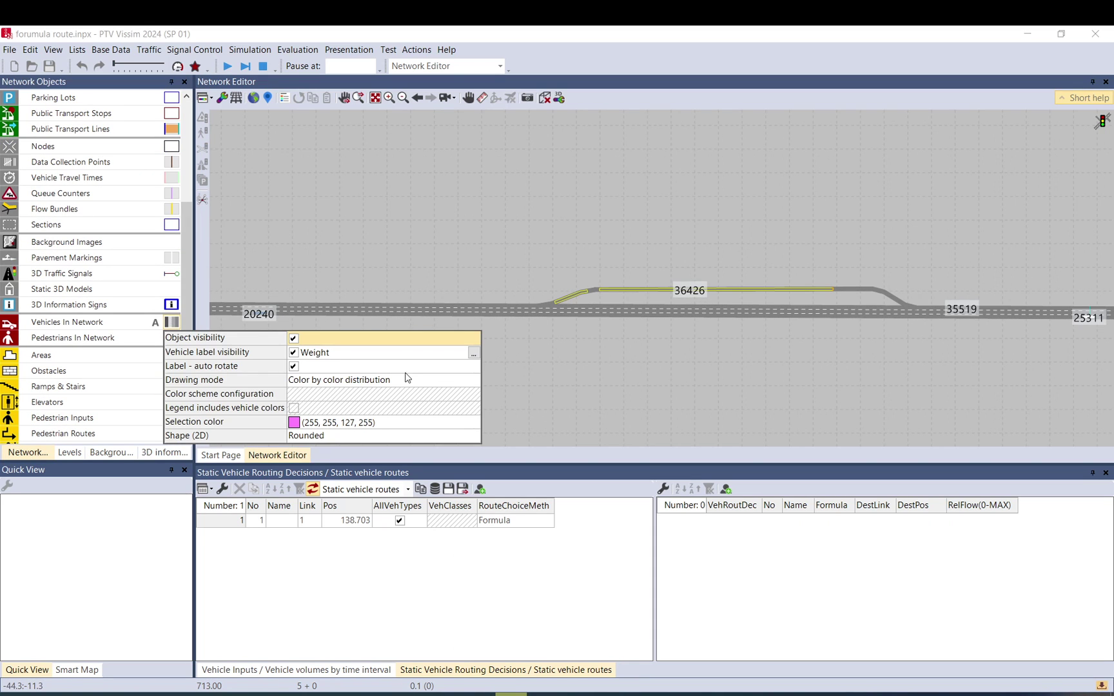
{"action": "left_click", "coordinate": [474, 353]}
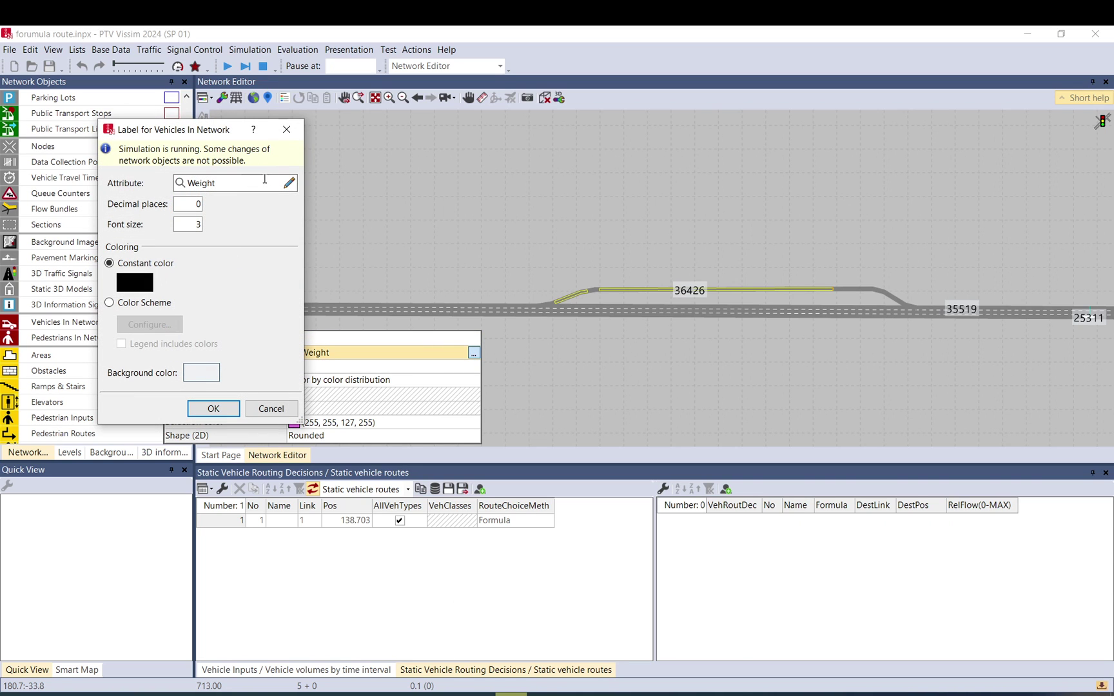
{"action": "left_click", "coordinate": [289, 183]}
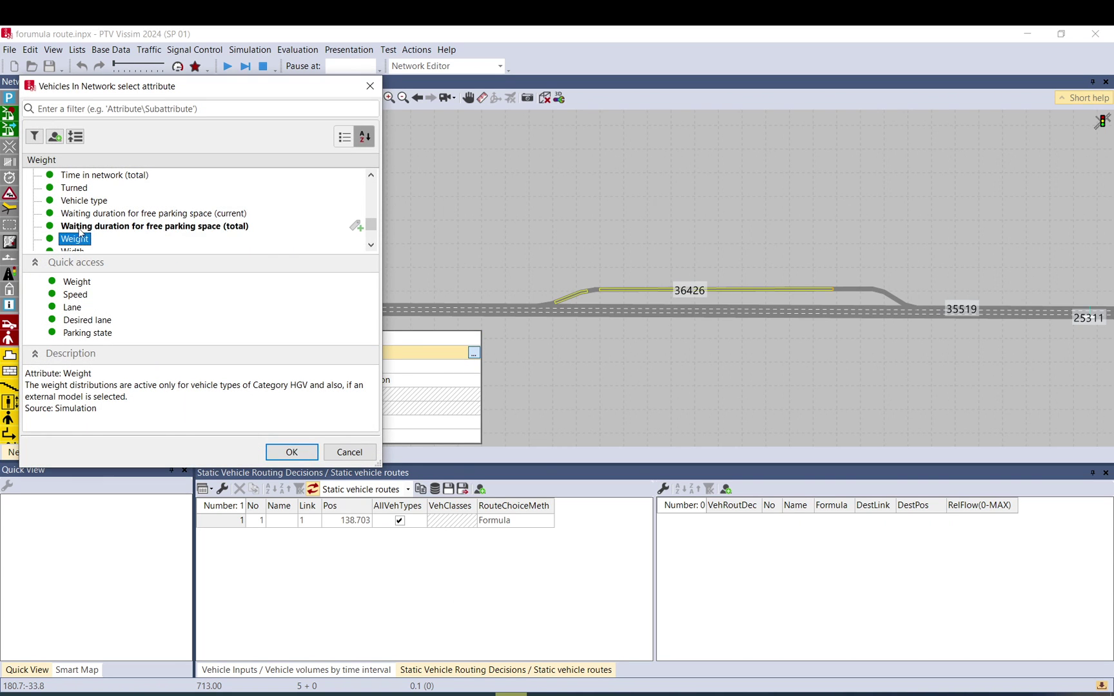
{"action": "left_click", "coordinate": [291, 452]}
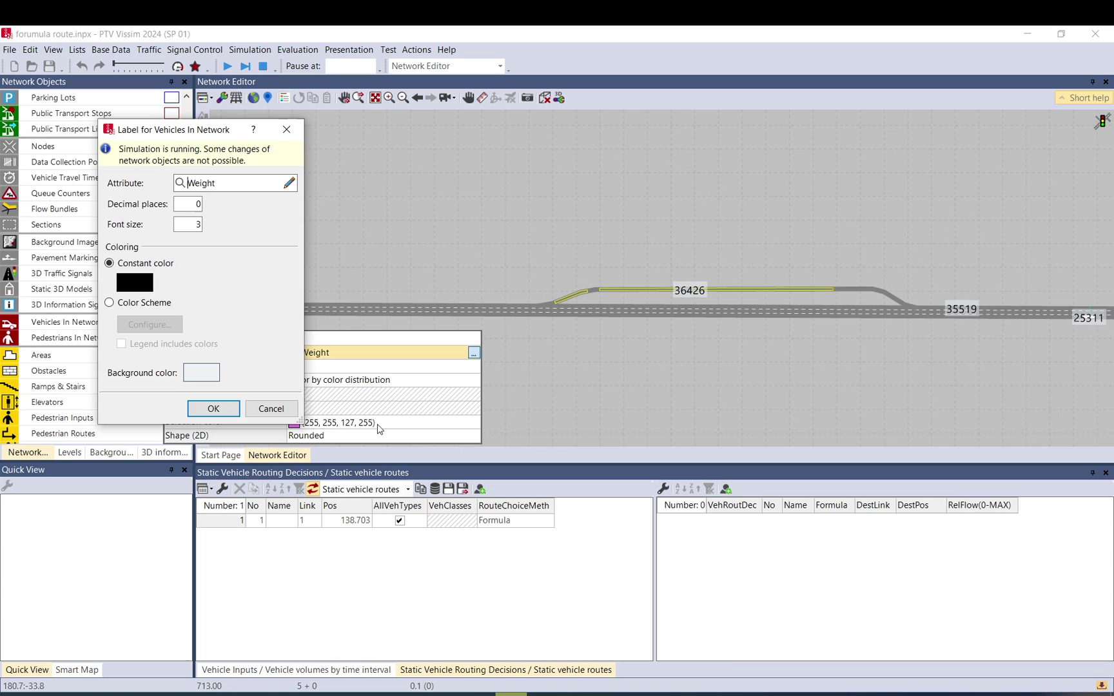
{"action": "left_click", "coordinate": [197, 407]}
{"action": "left_click", "coordinate": [630, 350]}
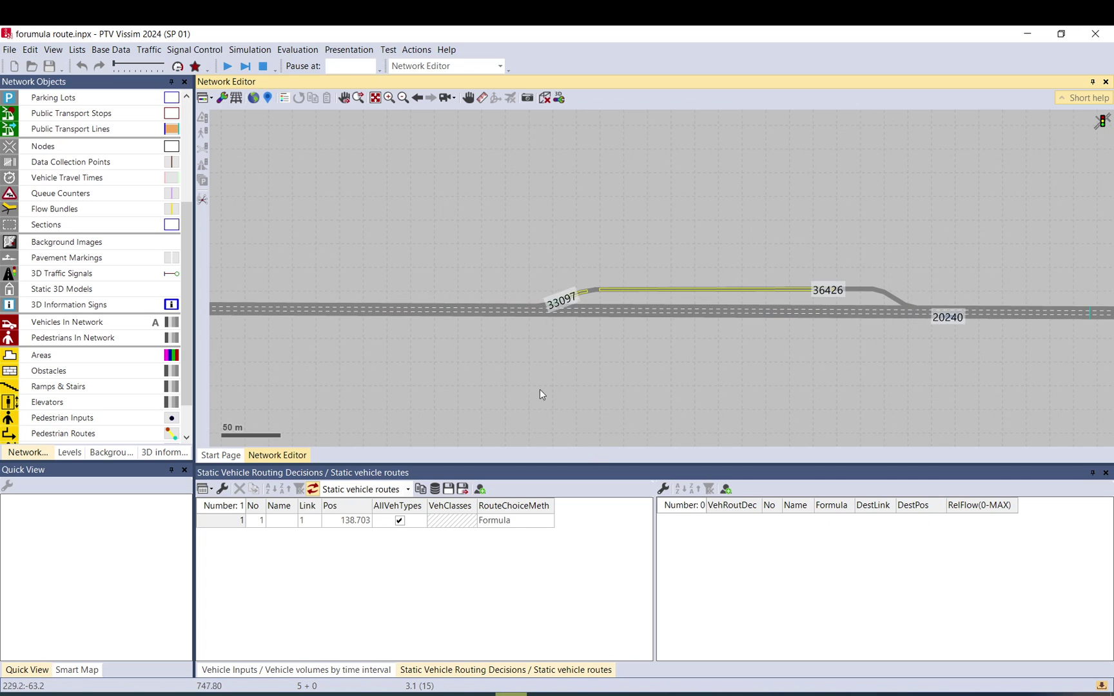
Follow the motorway during the run and inspect the routing decision's routes
{"action": "mouse_move", "coordinate": [378, 383]}
{"action": "left_mouse_down"}
{"action": "mouse_move", "coordinate": [416, 382]}
{"action": "mouse_move", "coordinate": [410, 359]}
{"action": "mouse_move", "coordinate": [609, 310]}
{"action": "left_mouse_up"}
{"action": "scroll", "coordinate": [621, 318], "scroll_direction": "up", "scroll_amount": 2}
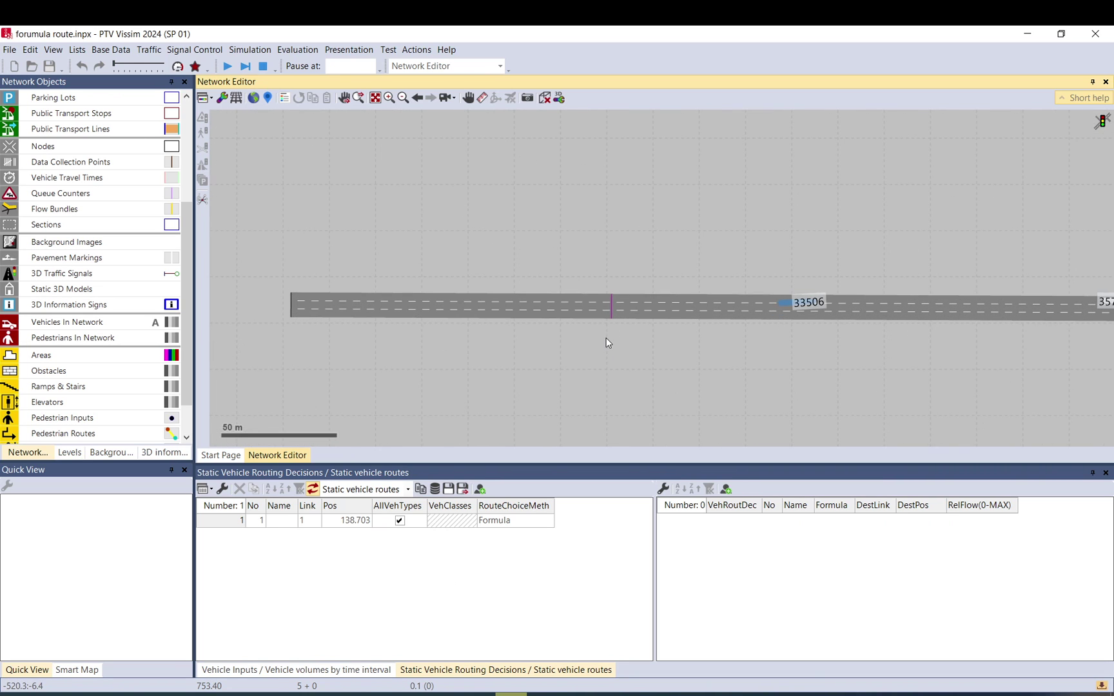
{"action": "left_click", "coordinate": [611, 317]}
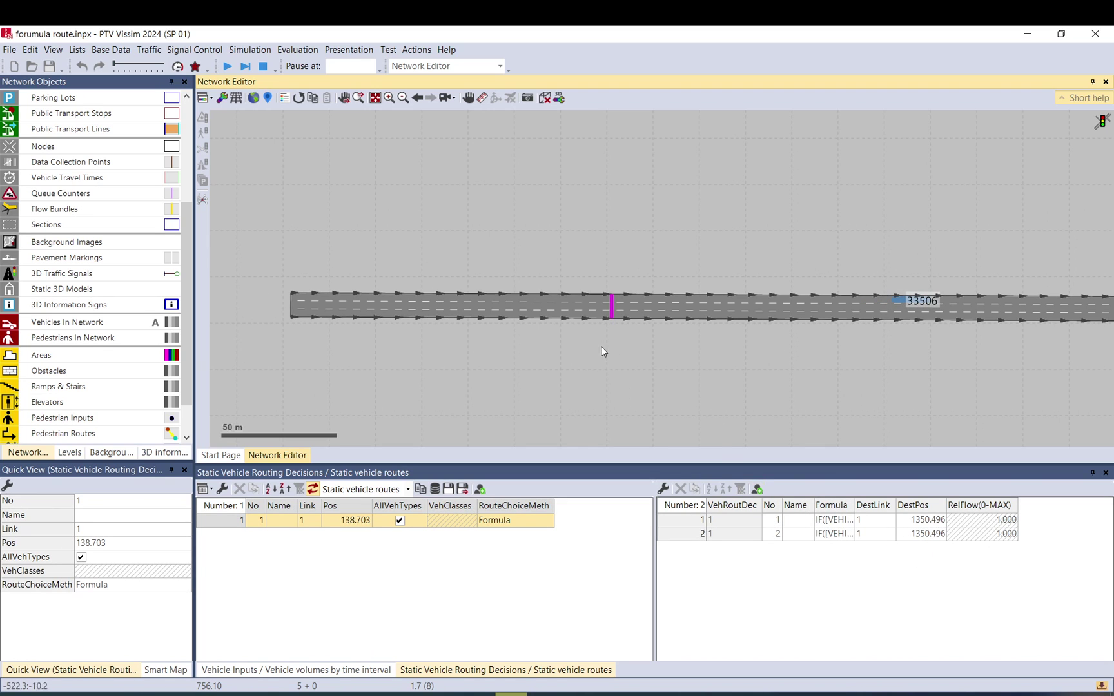
{"action": "left_click", "coordinate": [490, 349]}
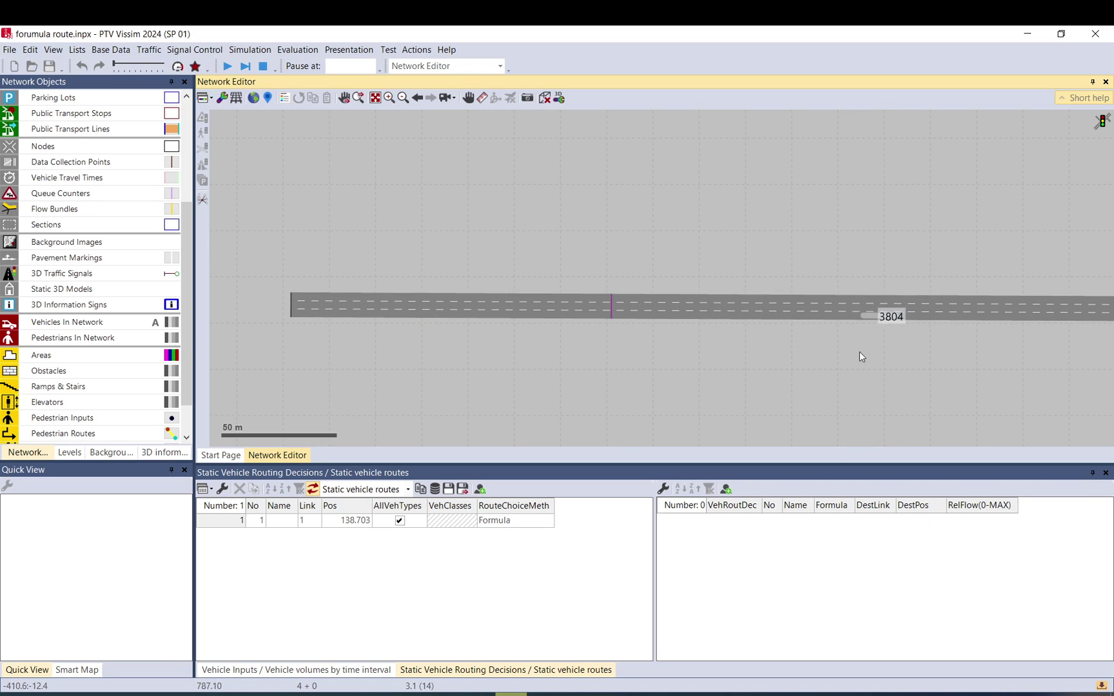
{"action": "scroll", "coordinate": [507, 291], "scroll_direction": "down", "scroll_amount": 5}
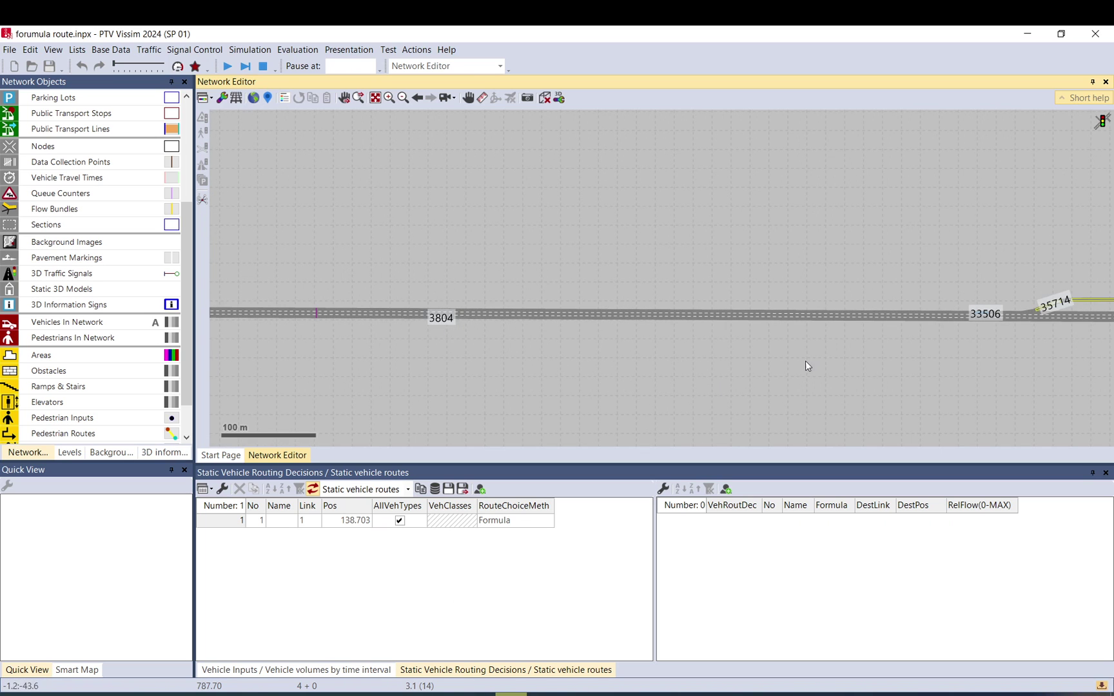
{"action": "left_click_drag", "start_coordinate": [805, 360], "coordinate": [476, 345]}
{"action": "scroll", "coordinate": [476, 345], "scroll_direction": "down", "scroll_amount": 2}
{"action": "left_click_drag", "start_coordinate": [789, 370], "coordinate": [868, 333]}
{"action": "left_click_drag", "start_coordinate": [468, 338], "coordinate": [594, 336]}
{"action": "left_click_drag", "start_coordinate": [696, 353], "coordinate": [621, 366]}
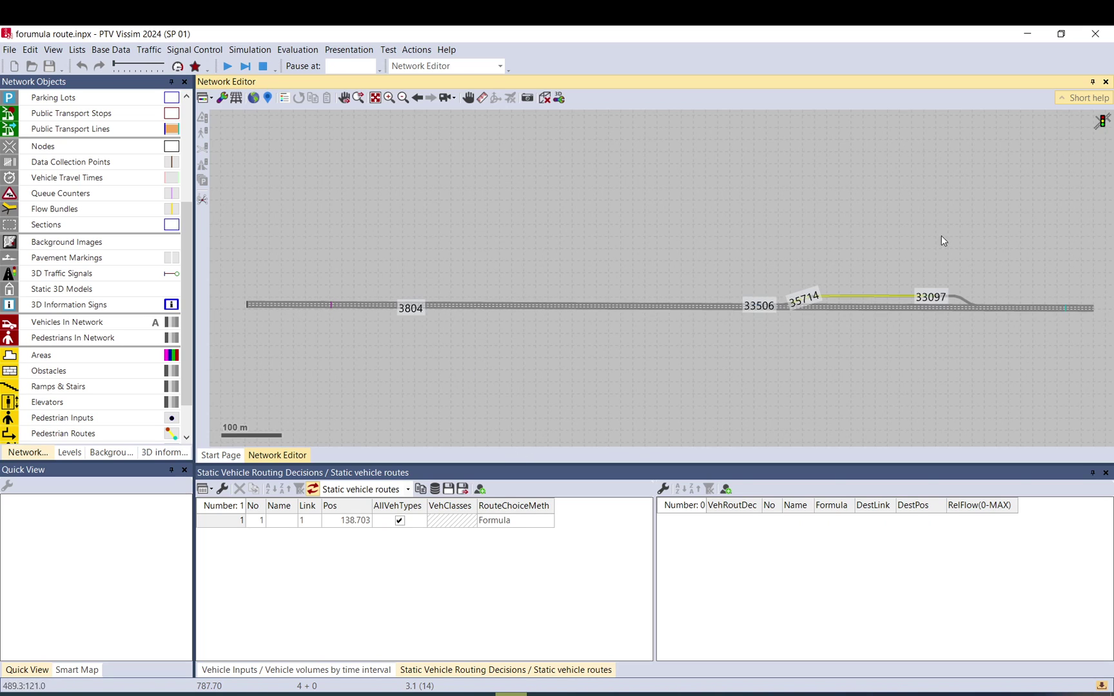
Select and deselect the motorway links, then stop the simulation at 787.70
{"action": "left_click_drag", "start_coordinate": [645, 238], "coordinate": [1089, 359]}
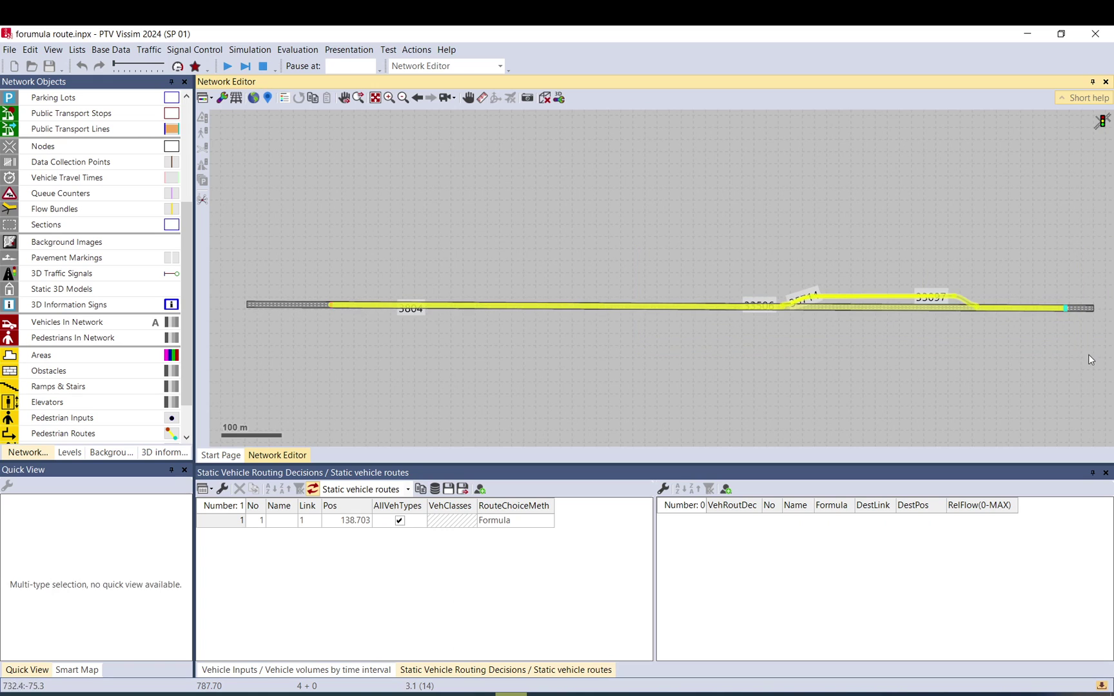
{"action": "left_click", "coordinate": [1100, 360]}
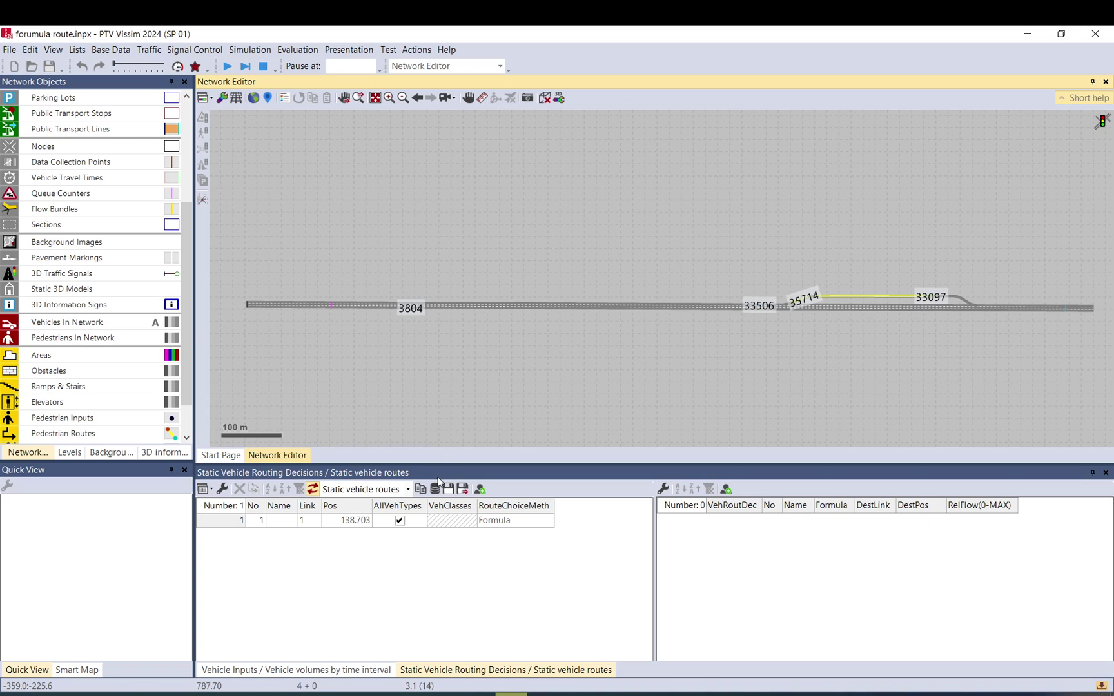
{"action": "left_click", "coordinate": [263, 66]}
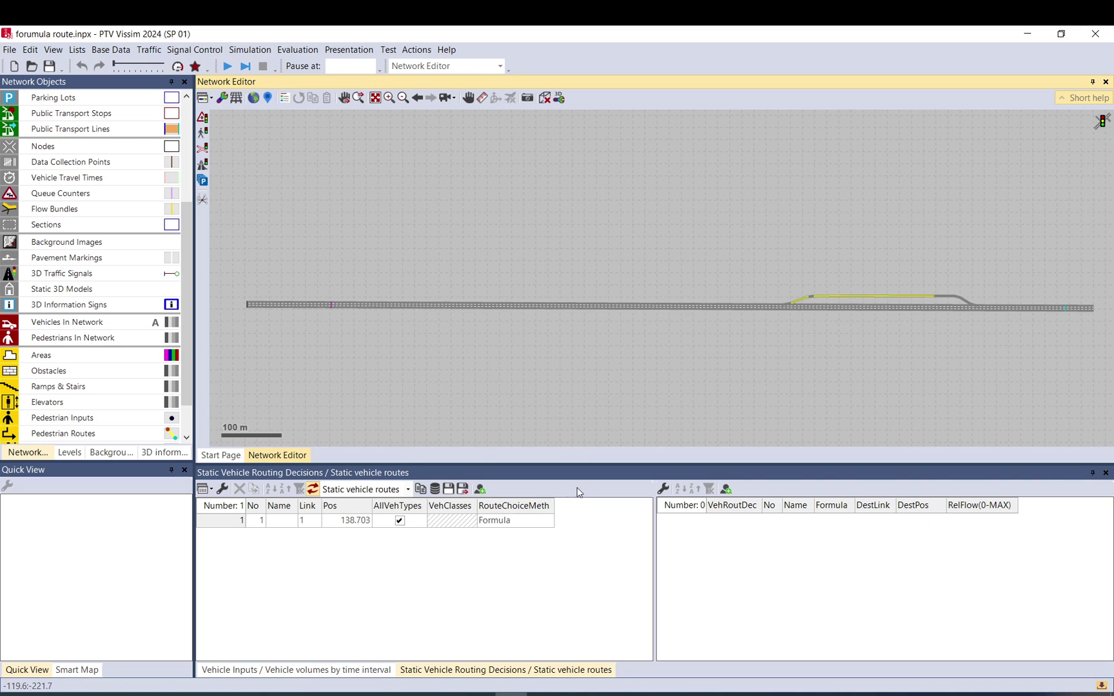
Reopen route 1's weight formula from routing decision 1 with the attribute picker
{"action": "left_click", "coordinate": [229, 520]}
{"action": "left_click", "coordinate": [841, 520]}
{"action": "left_click", "coordinate": [848, 519]}
{"action": "left_click", "coordinate": [784, 105]}
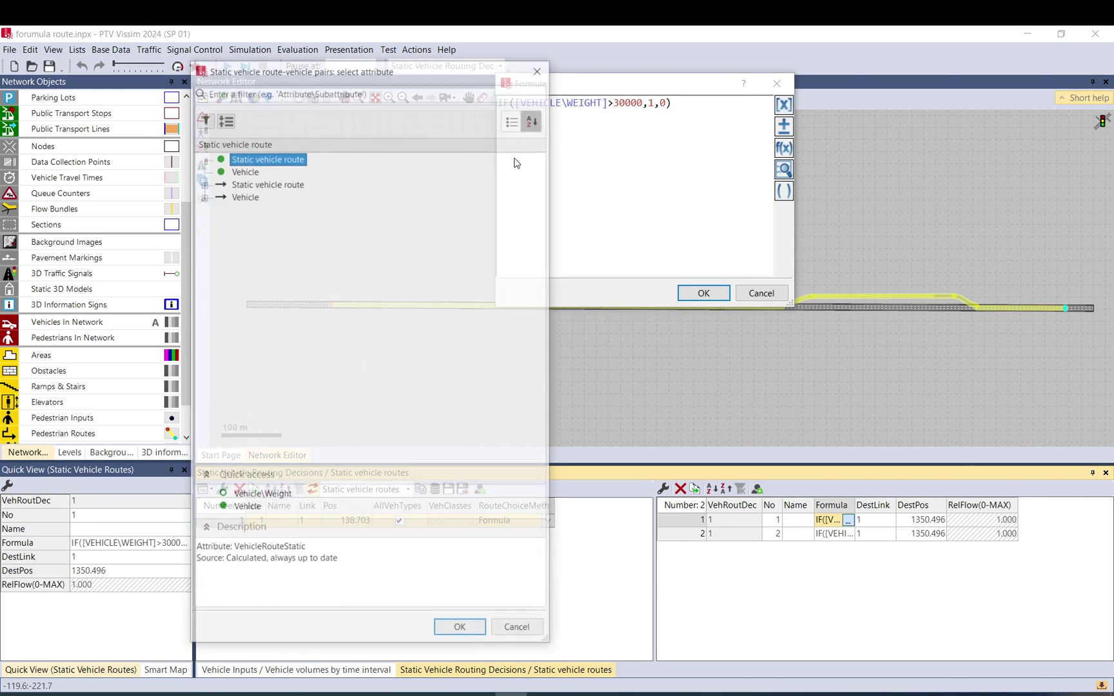
Expand the Vehicle attributes, reading the 2D/3D model and Clearance descriptions
{"action": "left_click", "coordinate": [203, 183]}
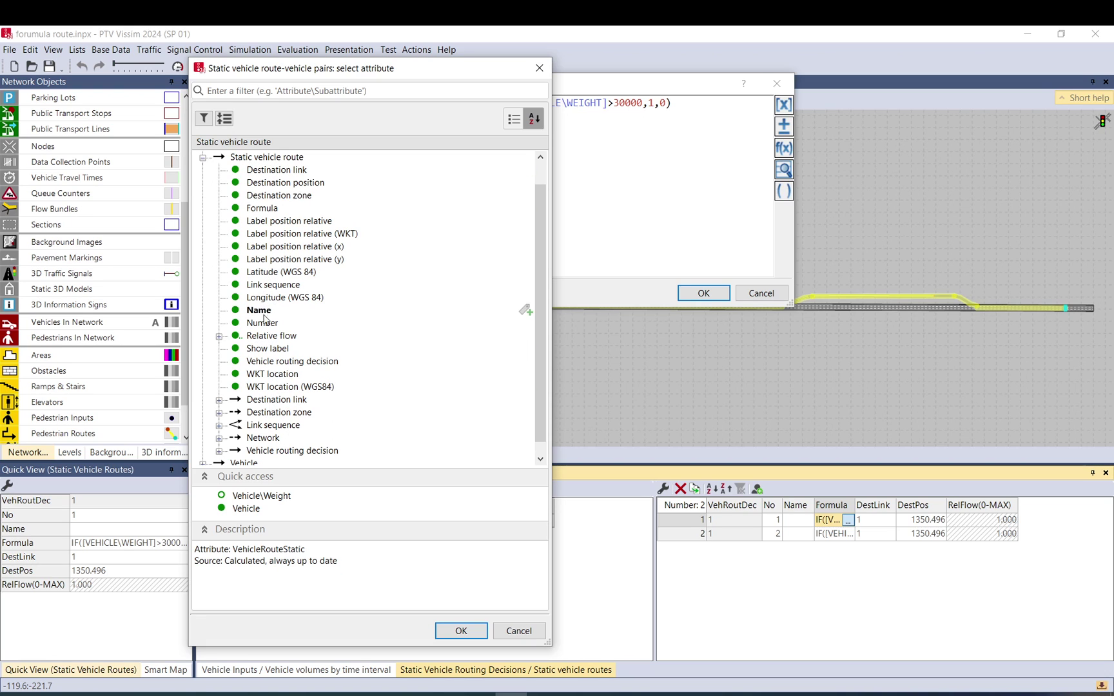
{"action": "left_click", "coordinate": [203, 158]}
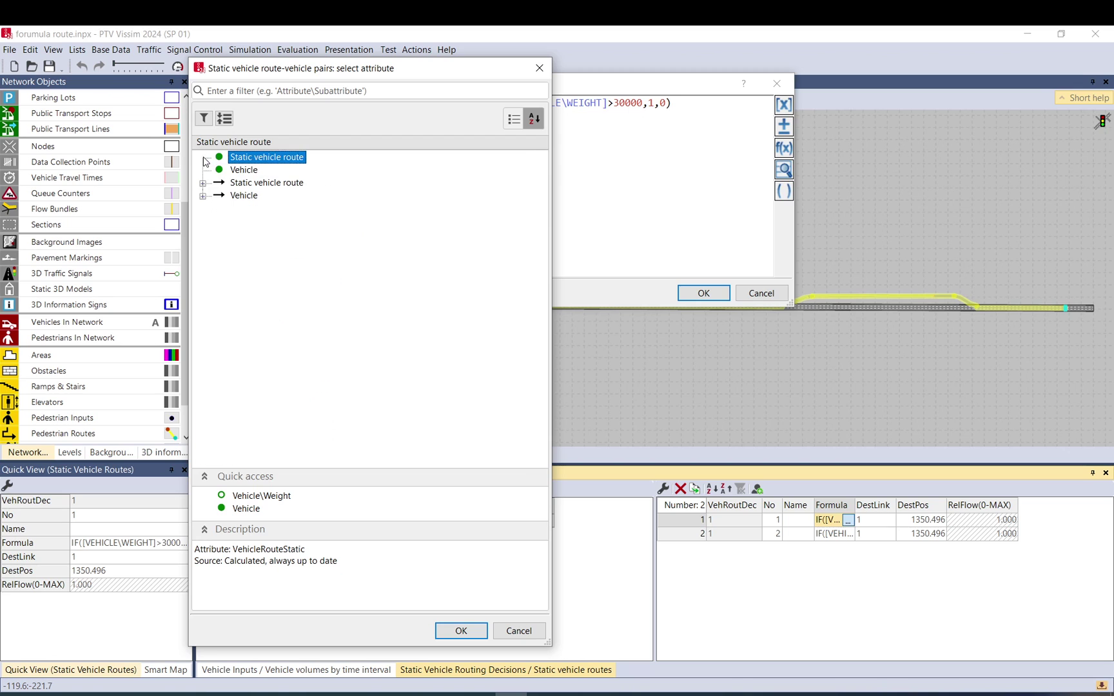
{"action": "left_click", "coordinate": [202, 196]}
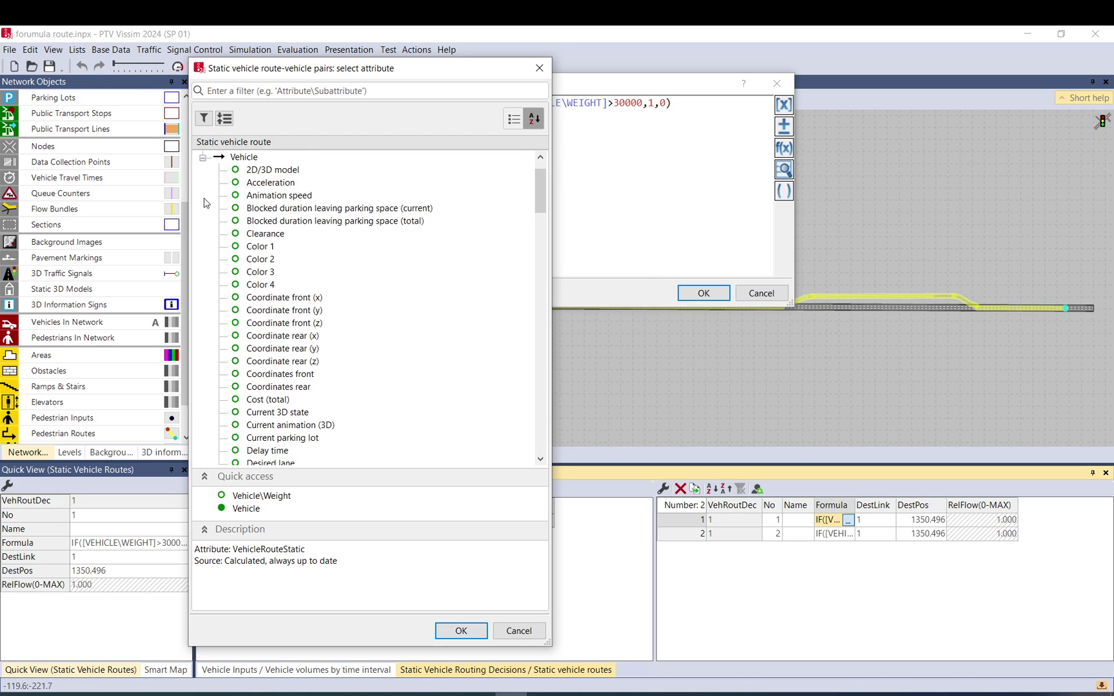
{"action": "left_click", "coordinate": [275, 171]}
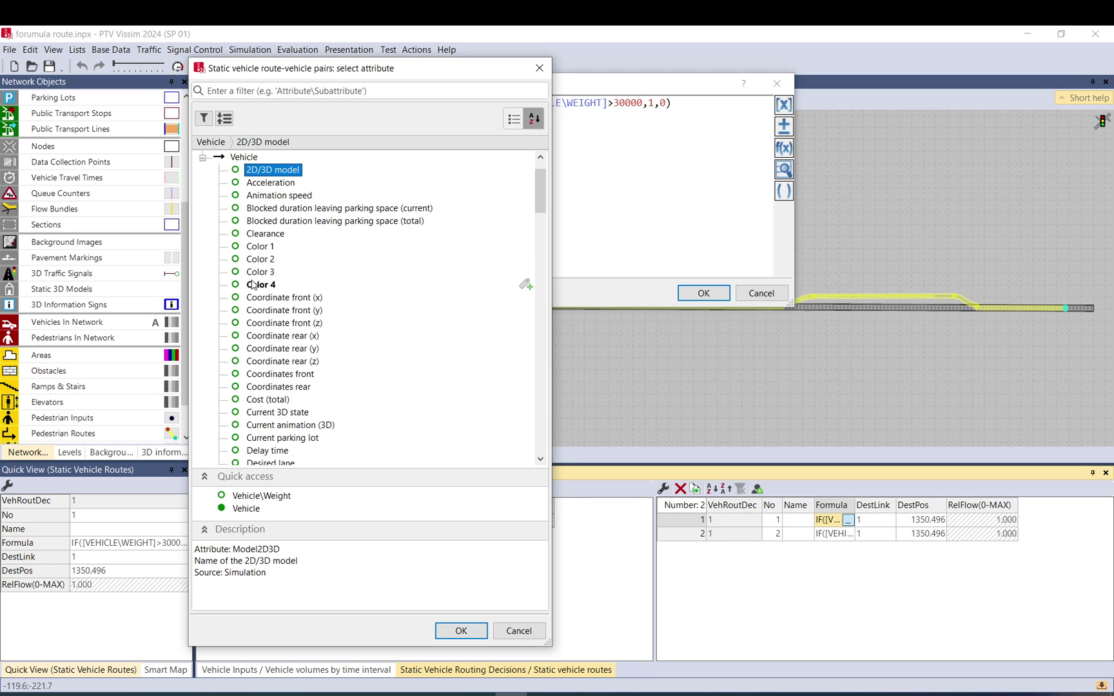
{"action": "left_click", "coordinate": [257, 236]}
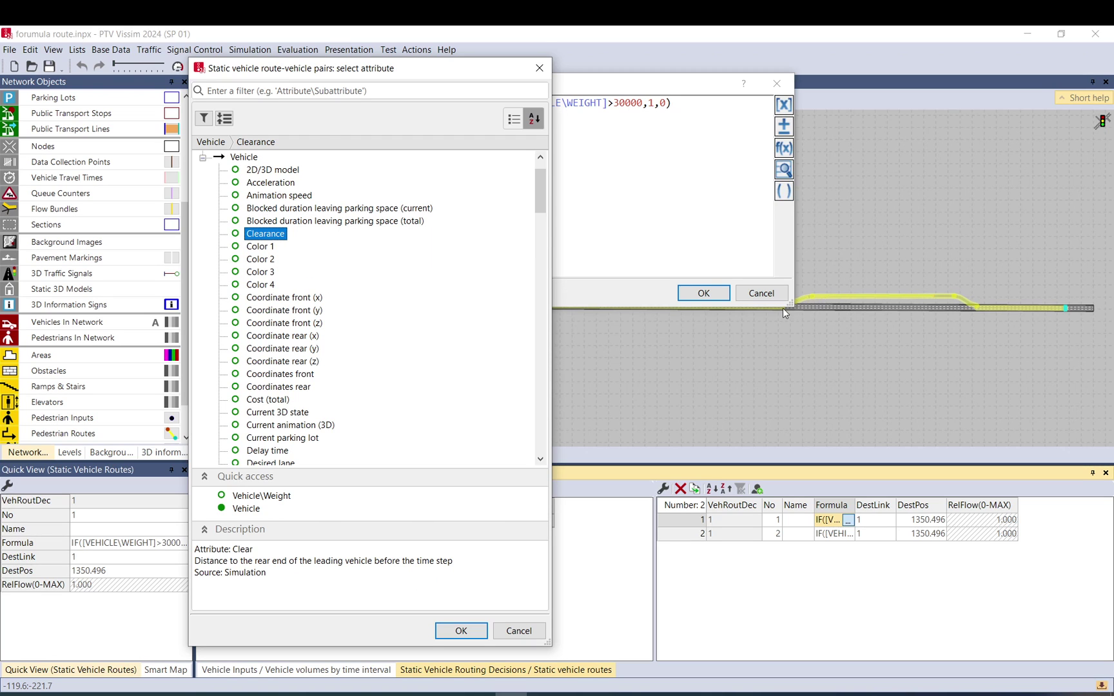
{"action": "scroll", "coordinate": [278, 309], "scroll_direction": "down", "scroll_amount": 2}
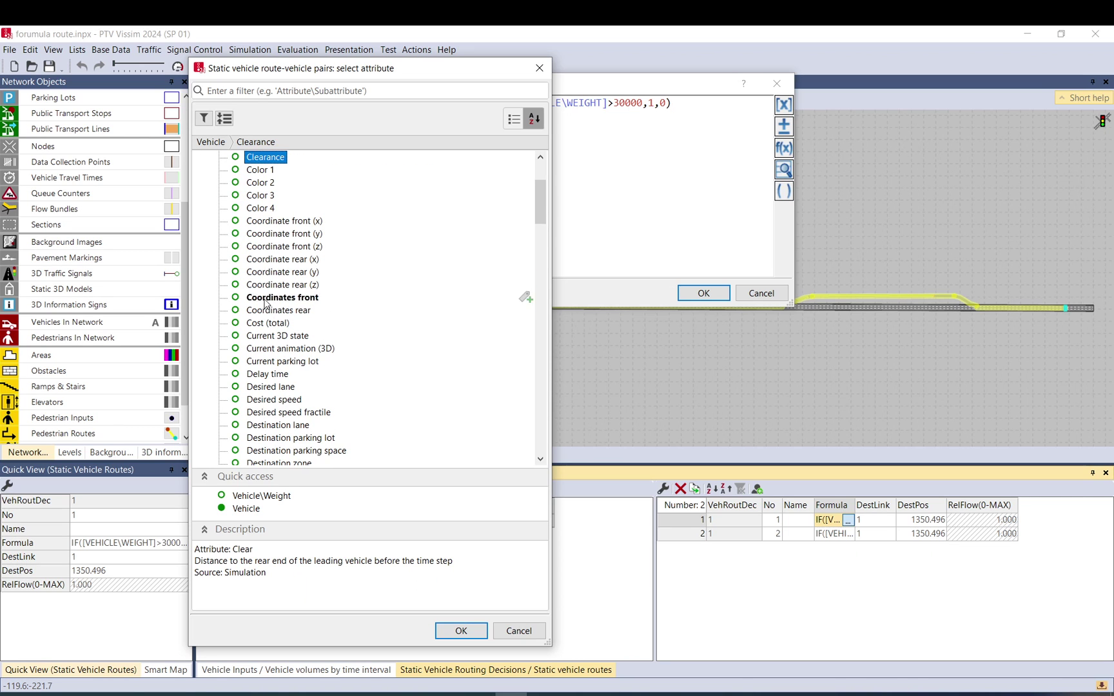
{"action": "scroll", "coordinate": [276, 326], "scroll_direction": "down", "scroll_amount": 1}
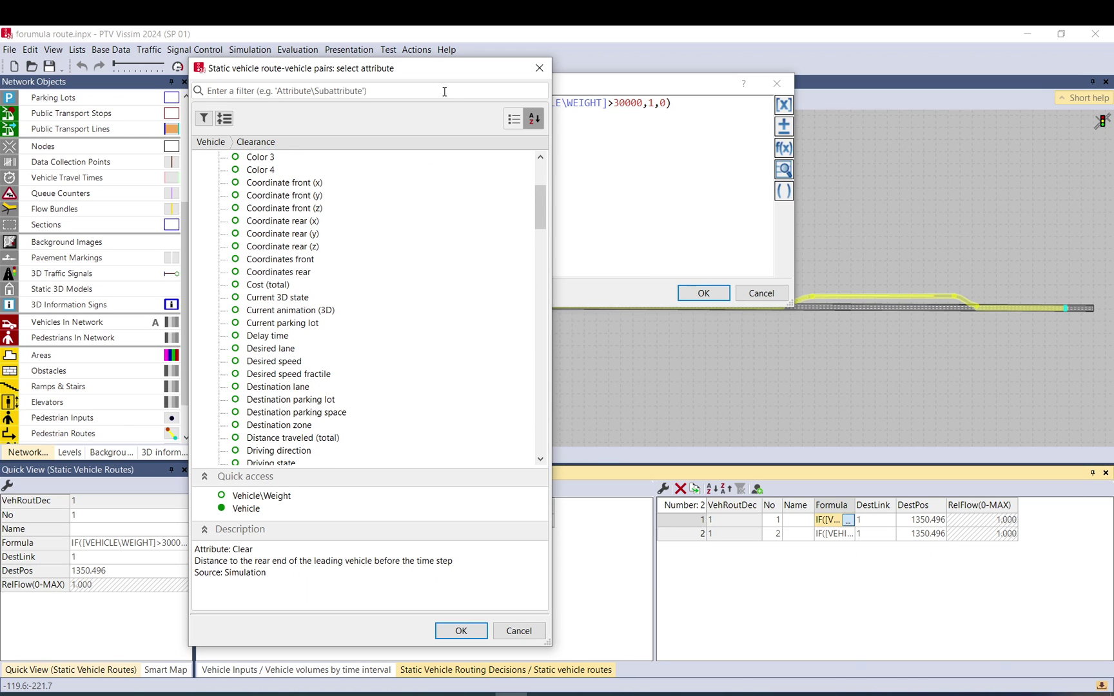
{"action": "left_click_drag", "start_coordinate": [411, 72], "coordinate": [849, 113]}
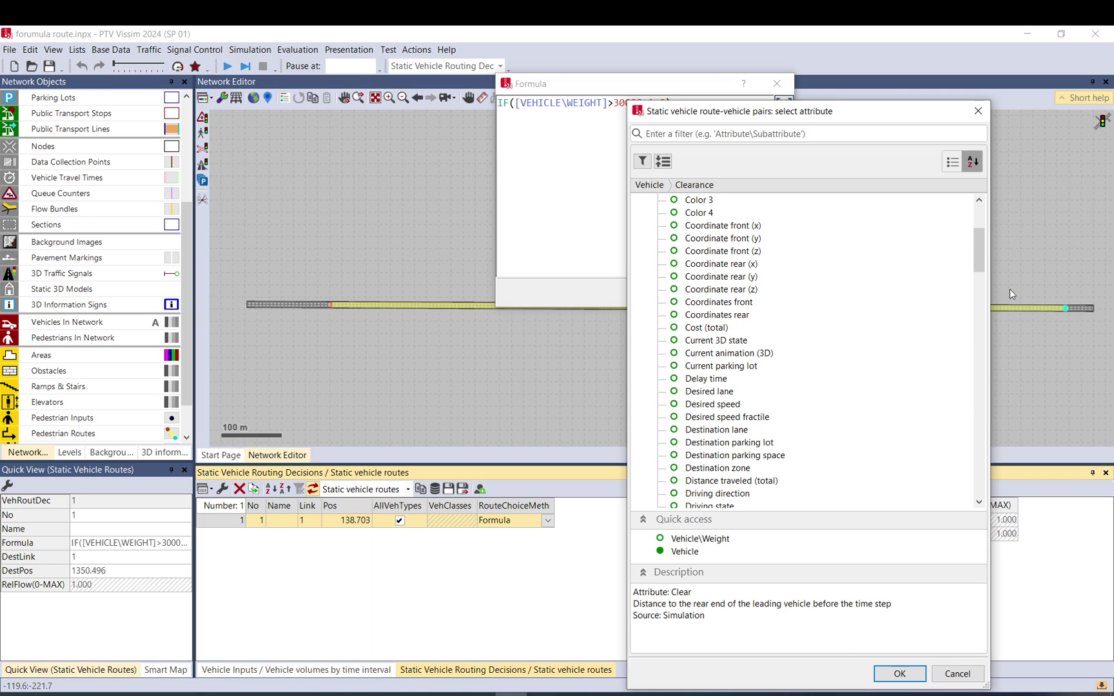
{"action": "left_click_drag", "start_coordinate": [980, 250], "coordinate": [980, 442]}
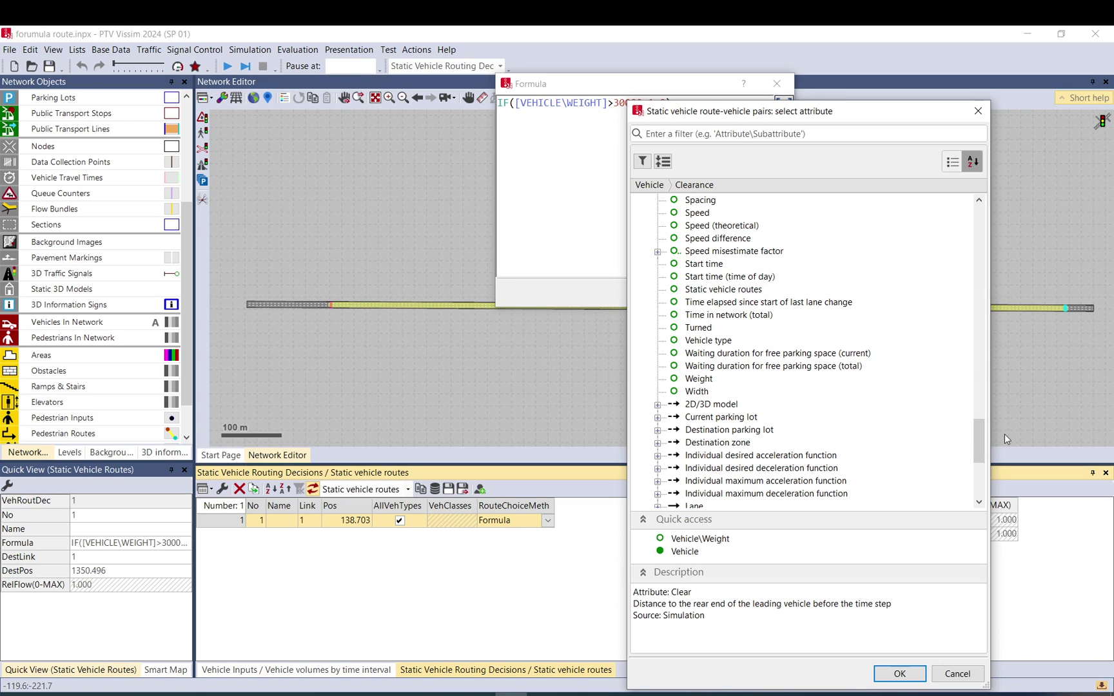
{"action": "mouse_move", "coordinate": [980, 442]}
{"action": "left_mouse_down"}
{"action": "mouse_move", "coordinate": [977, 467]}
{"action": "mouse_move", "coordinate": [979, 434]}
{"action": "left_mouse_up"}
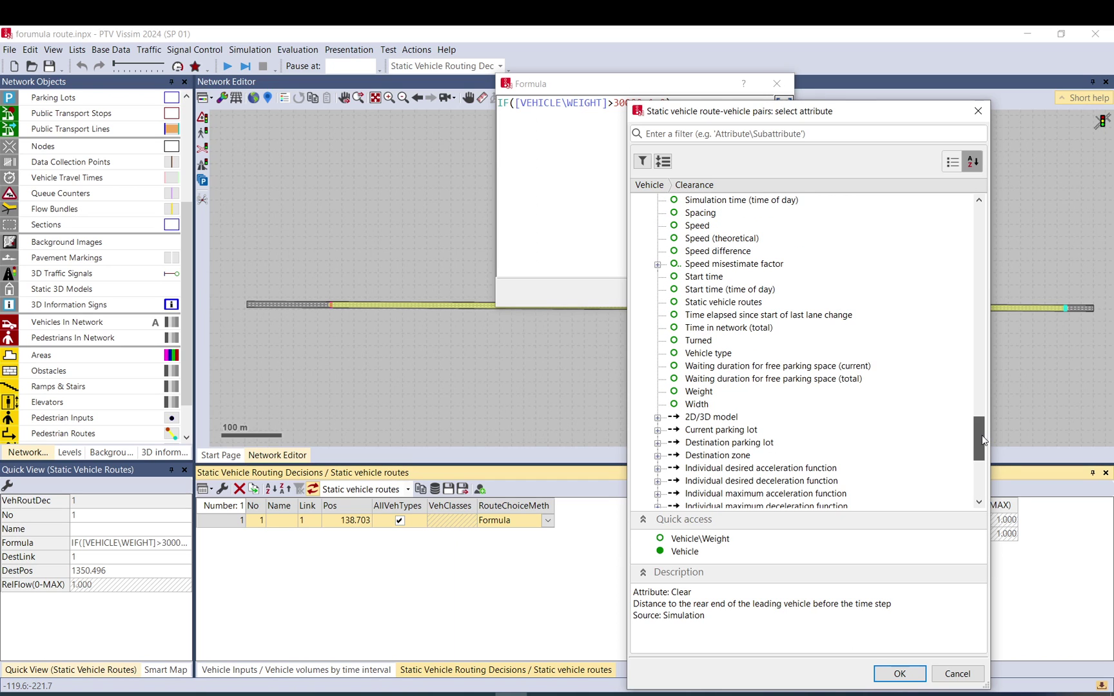
{"action": "scroll", "coordinate": [726, 400], "scroll_direction": "up", "scroll_amount": 1}
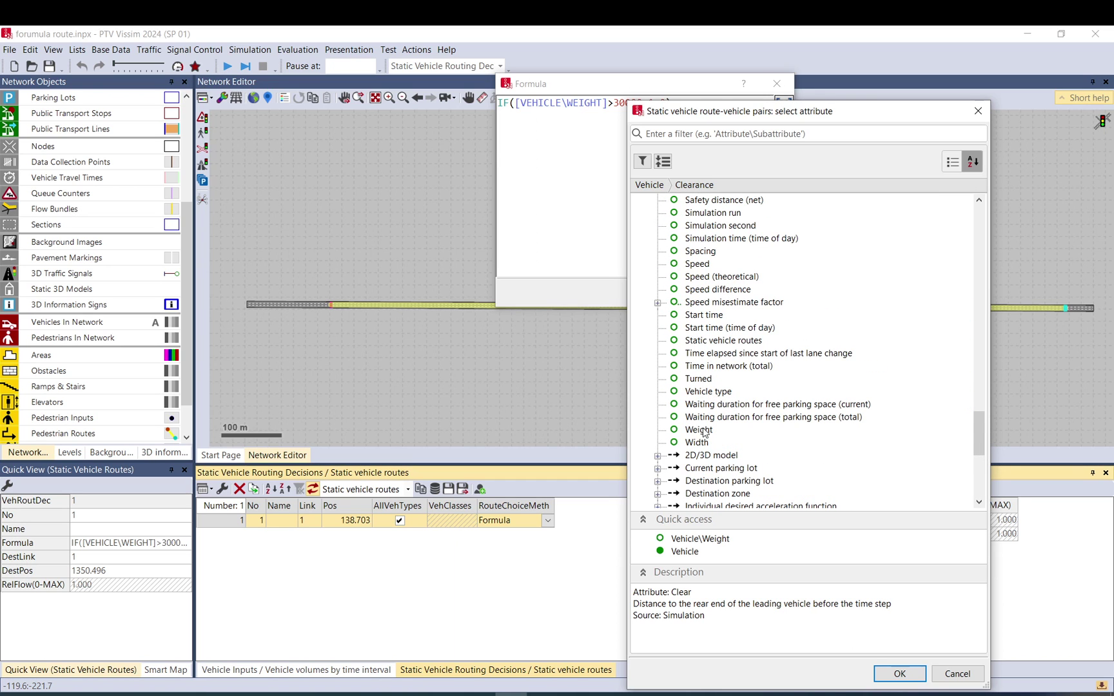
{"action": "scroll", "coordinate": [725, 420], "scroll_direction": "up", "scroll_amount": 2}
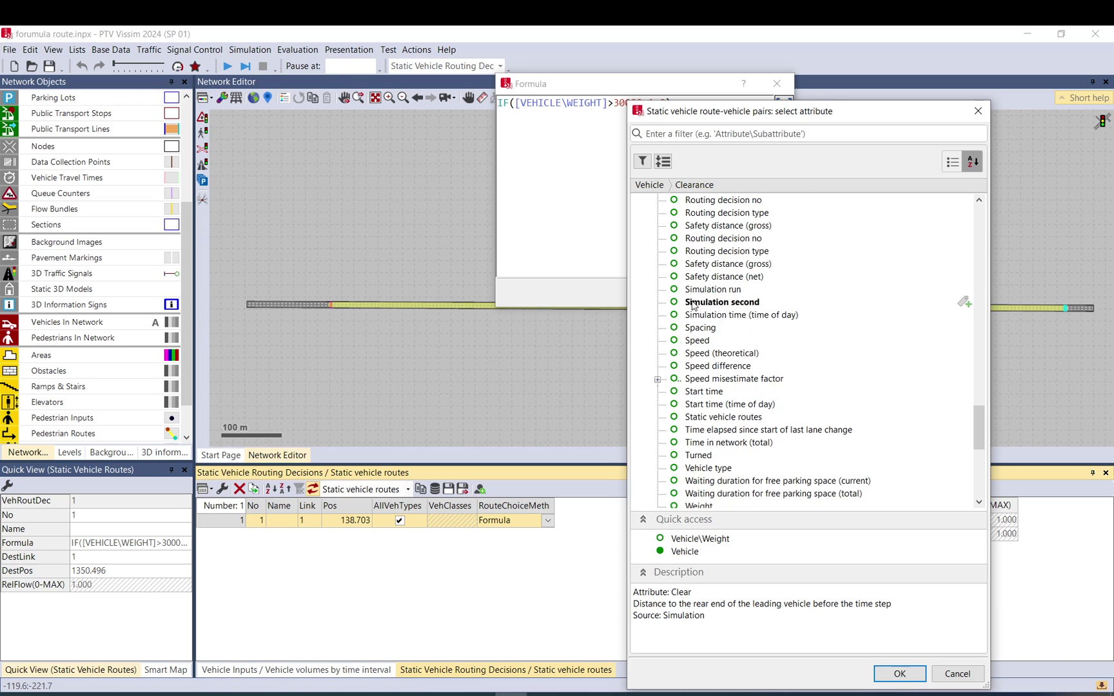
{"action": "scroll", "coordinate": [708, 274], "scroll_direction": "up", "scroll_amount": 4}
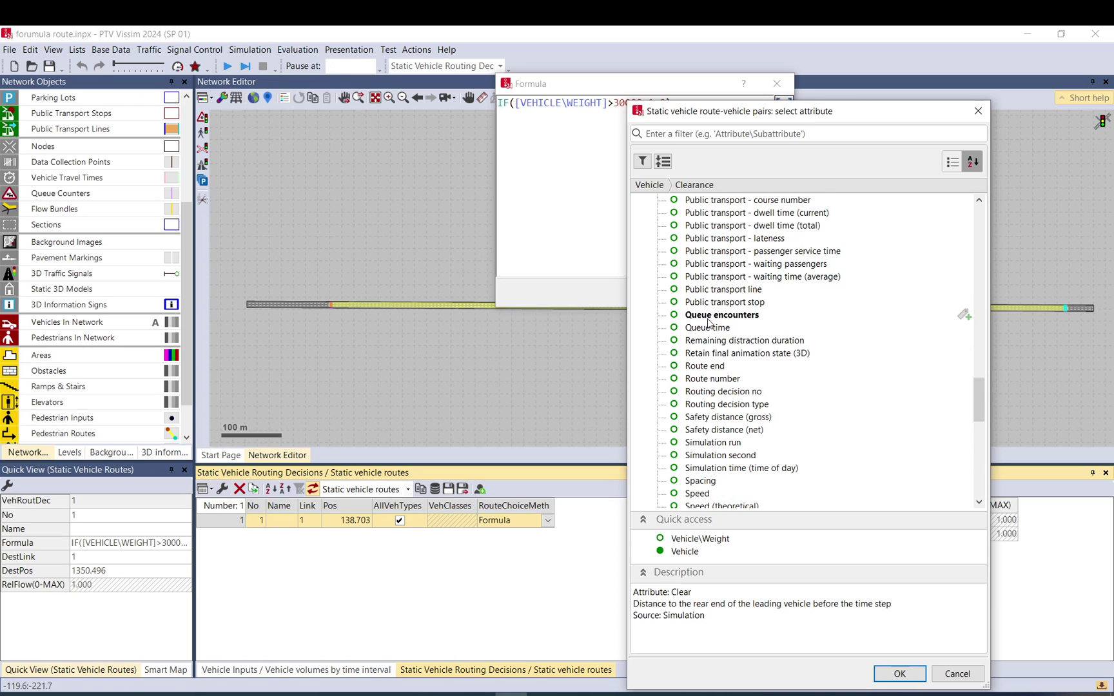
{"action": "scroll", "coordinate": [706, 300], "scroll_direction": "up", "scroll_amount": 6}
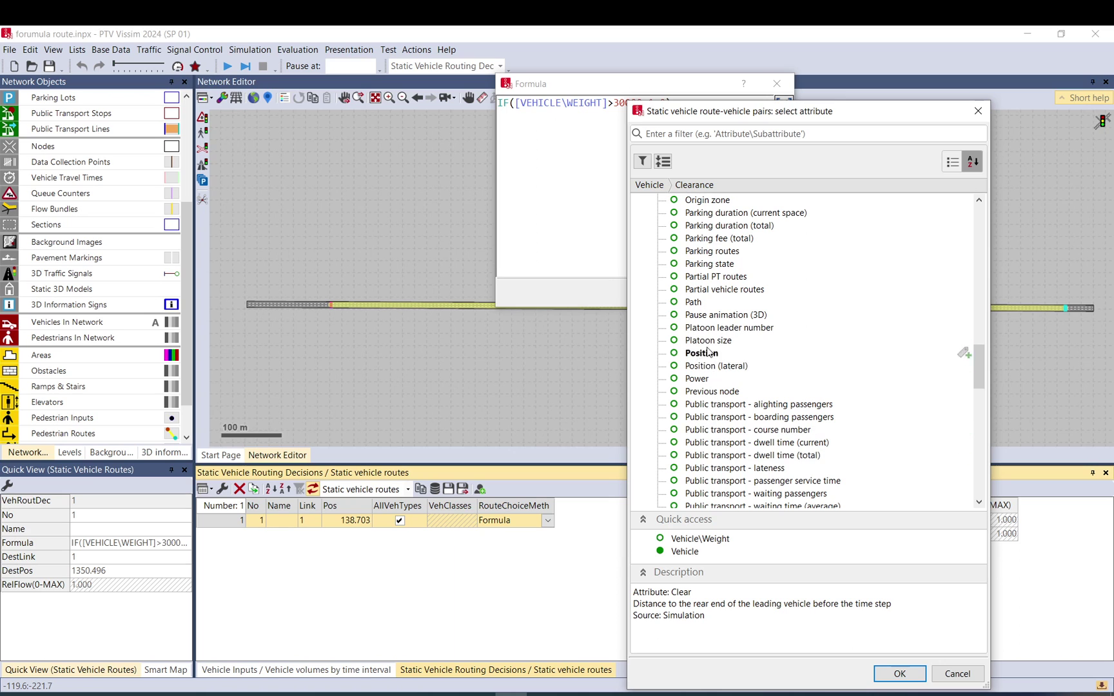
{"action": "scroll", "coordinate": [713, 335], "scroll_direction": "up", "scroll_amount": 5}
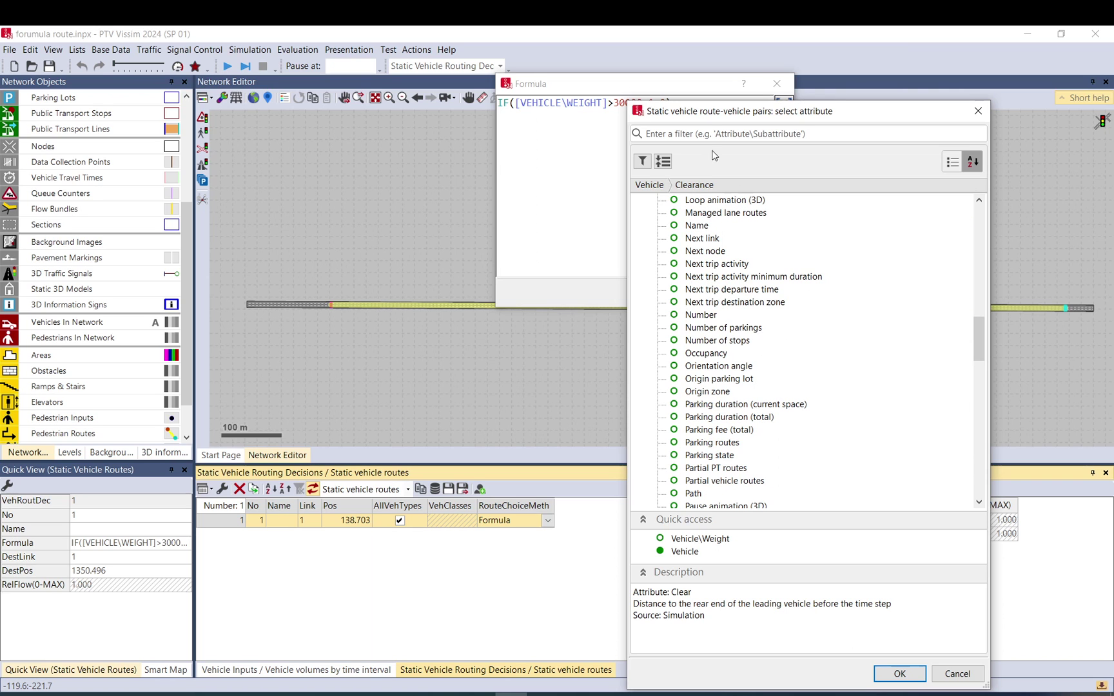
{"action": "left_click_drag", "start_coordinate": [777, 118], "coordinate": [372, 40]}
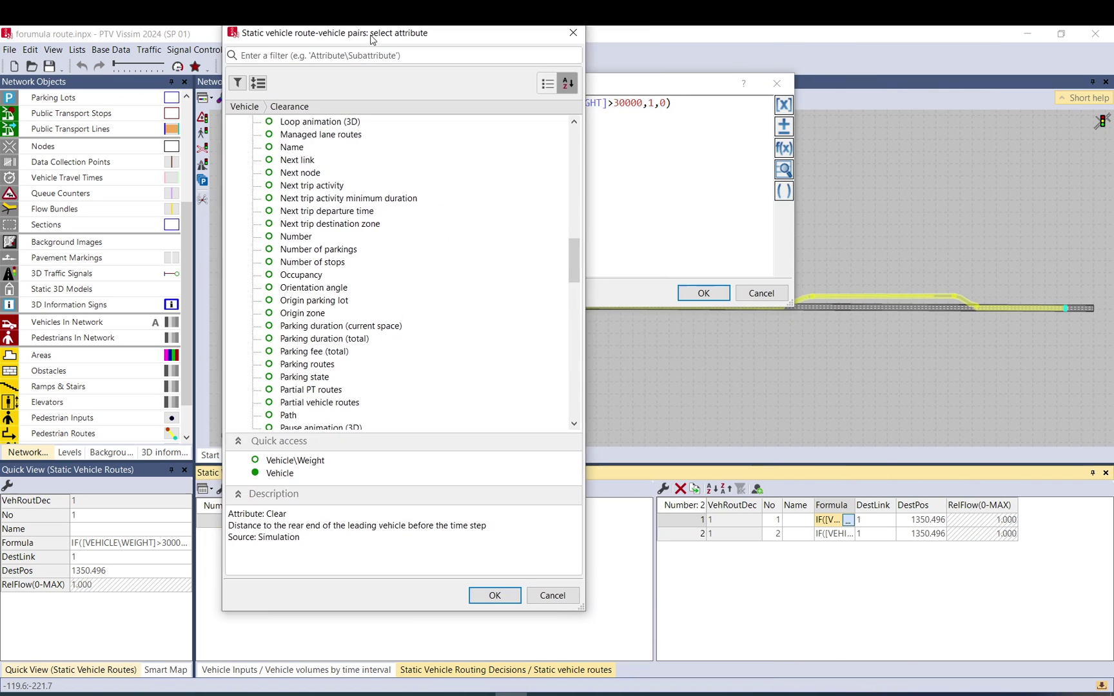
Close the attribute picker and keep route 1's formula IF([VEHICLE\WEIGHT]>30000,1,0) unchanged
{"action": "left_click", "coordinate": [574, 34]}
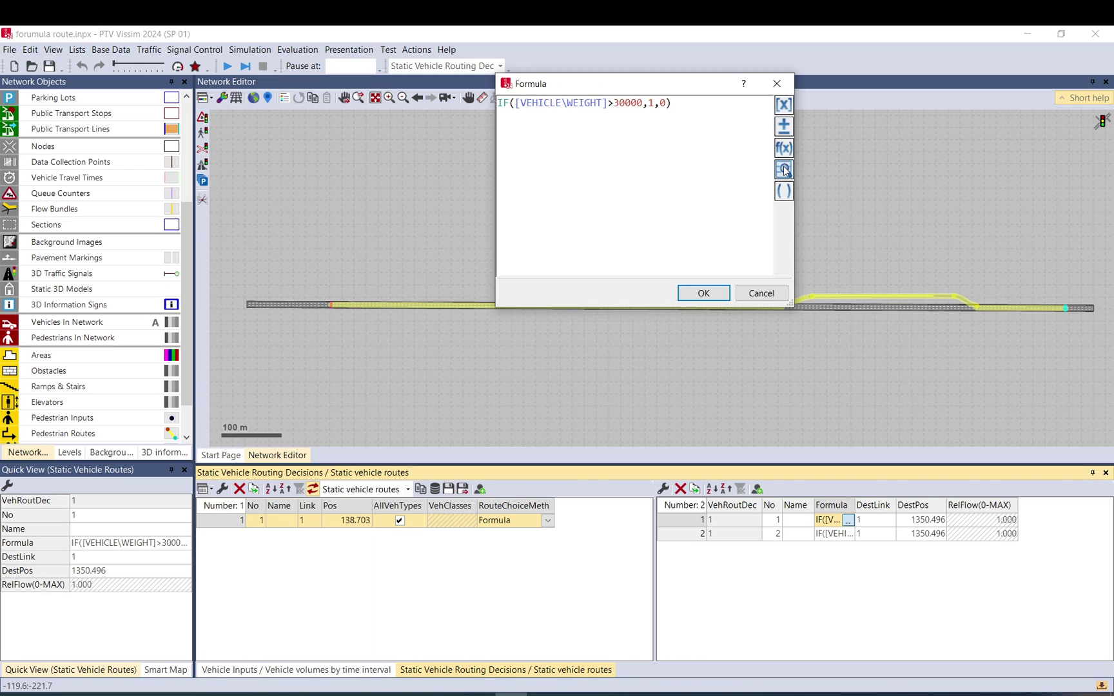
{"action": "left_click_drag", "start_coordinate": [721, 117], "coordinate": [462, 103]}
{"action": "left_click", "coordinate": [711, 108]}
{"action": "left_click_drag", "start_coordinate": [711, 107], "coordinate": [503, 100]}
{"action": "left_click", "coordinate": [528, 120]}
{"action": "left_click", "coordinate": [723, 298]}
{"action": "left_click", "coordinate": [659, 258]}
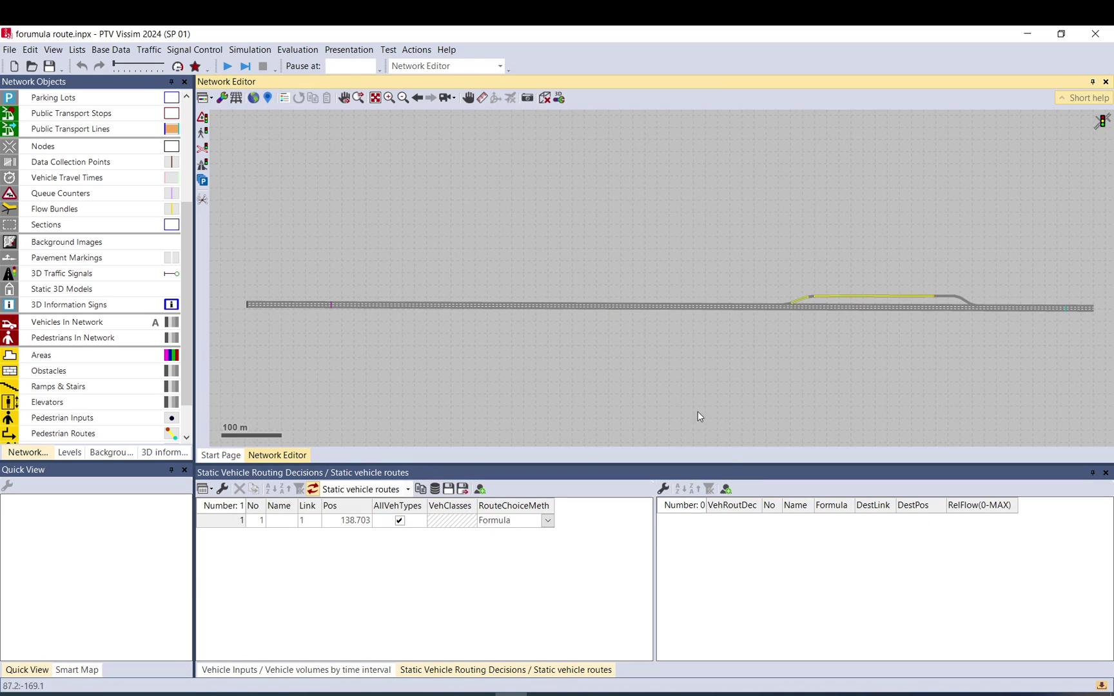